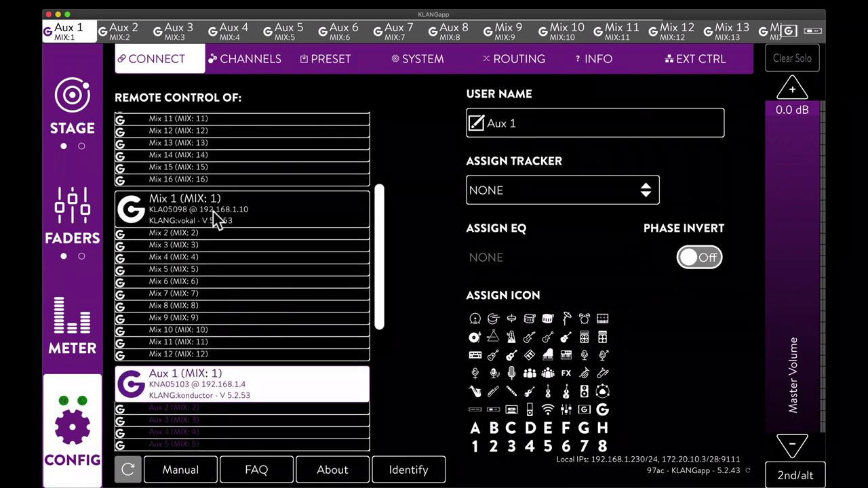
# Connect to the KLANG:vokal processor and load its defaultOFF show preset
pyautogui.click(217, 218)
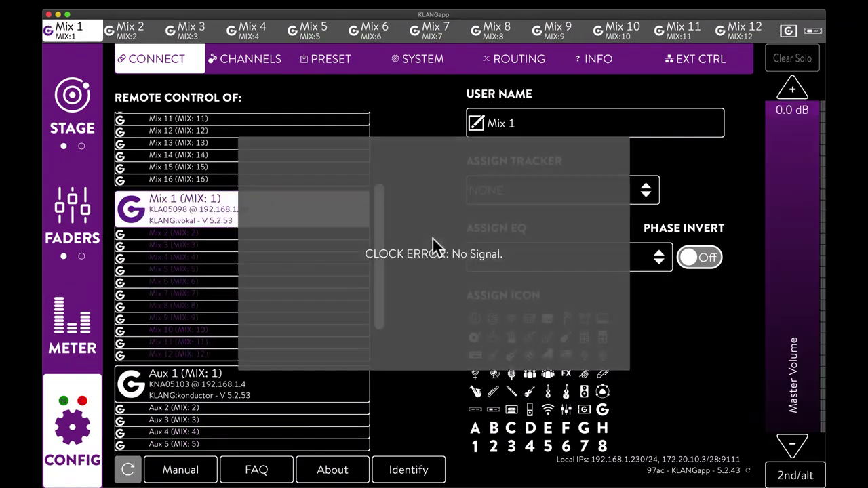
pyautogui.click(339, 58)
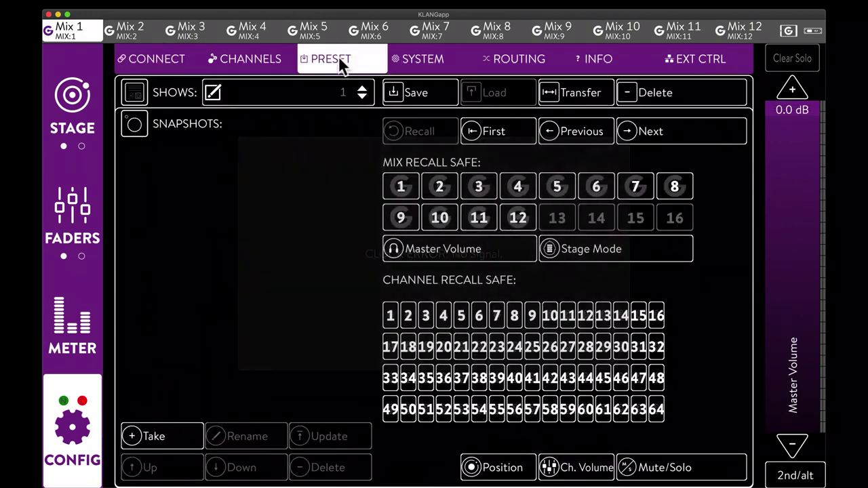
pyautogui.click(364, 96)
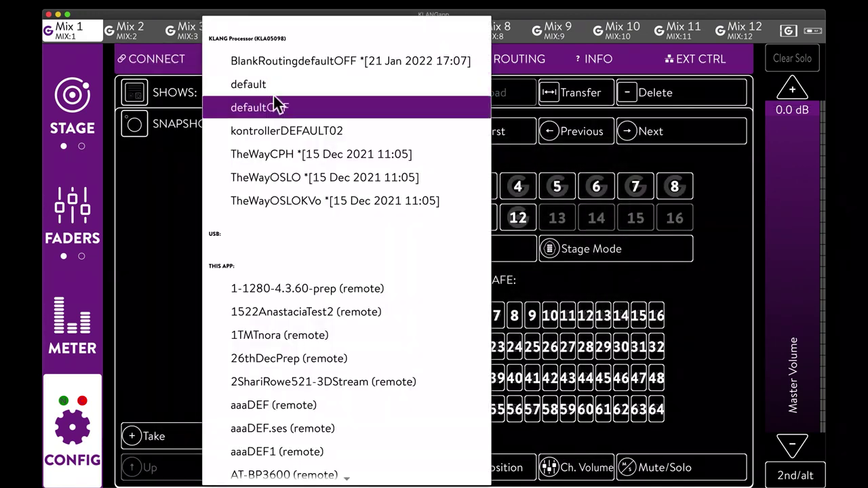
pyautogui.click(270, 108)
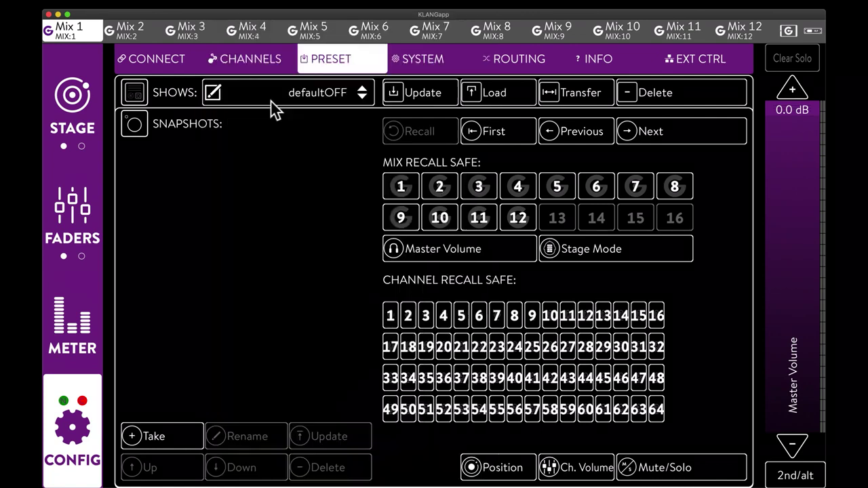
pyautogui.click(524, 93)
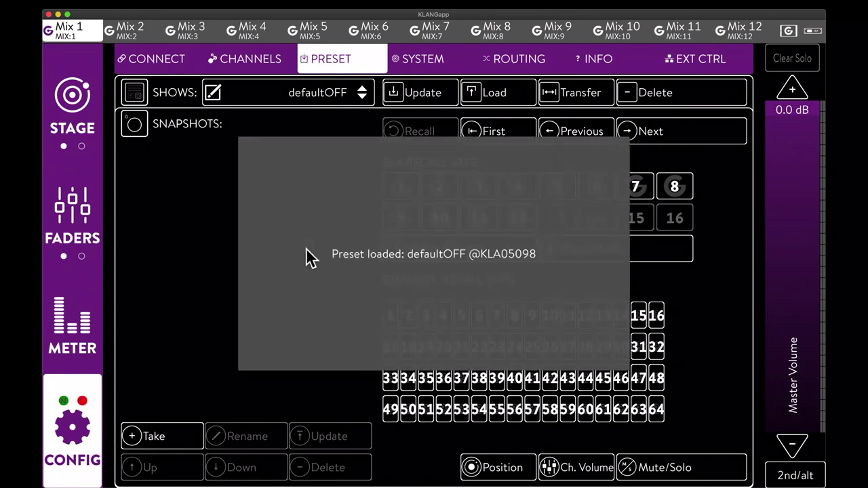
# Name the show MakeAPreset and save it as a new preset on the processor
pyautogui.click(342, 96)
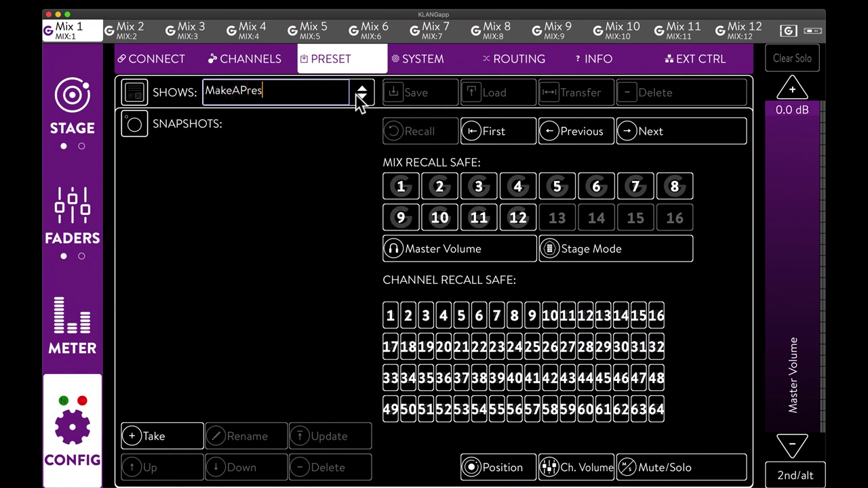
pyautogui.press('Return')
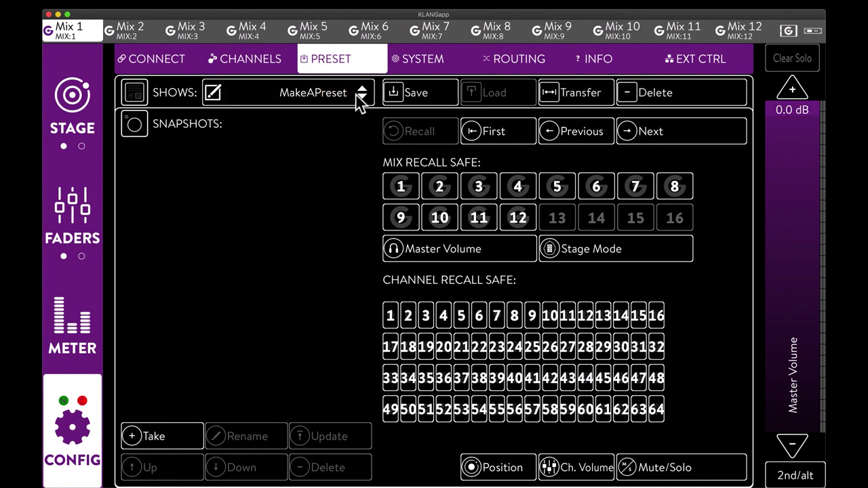
pyautogui.click(430, 95)
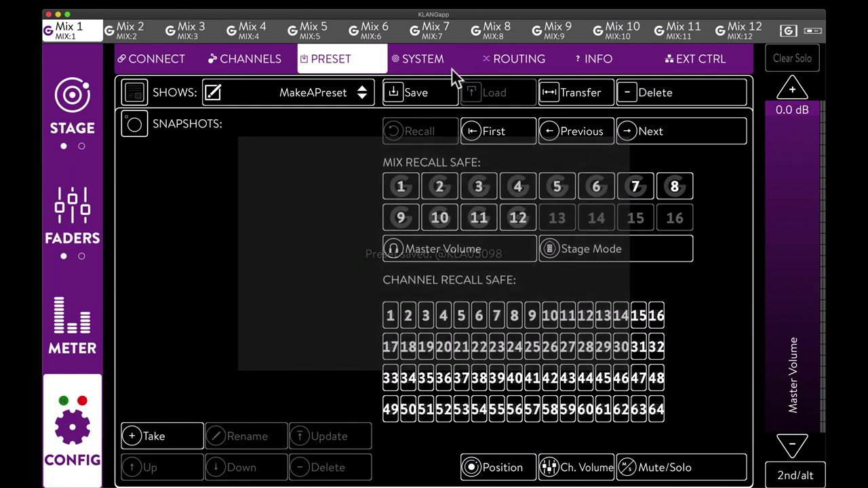
# Set the routing clock source to Madi and route Madi channels 1-64 to the 3Diem channels
pyautogui.click(510, 59)
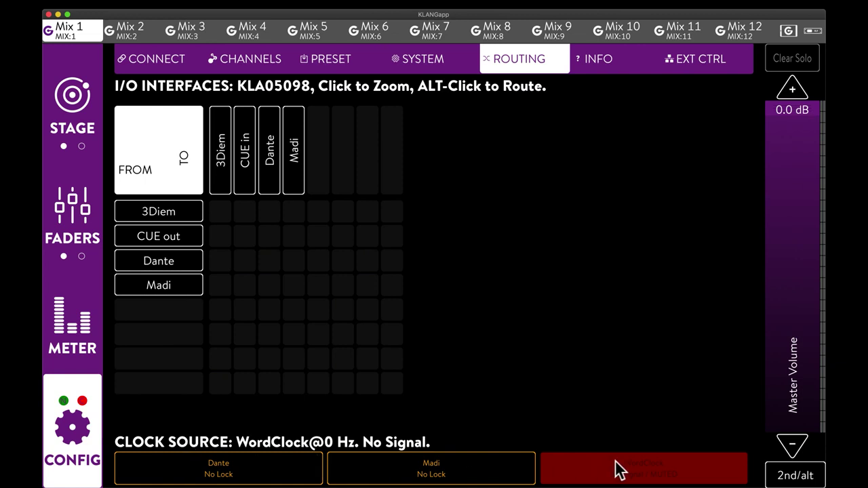
pyautogui.click(422, 468)
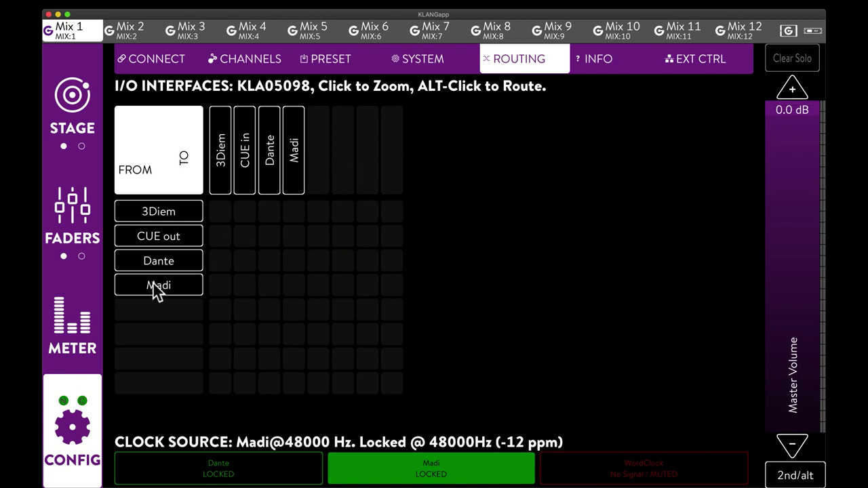
pyautogui.click(219, 288)
pyautogui.click(817, 478)
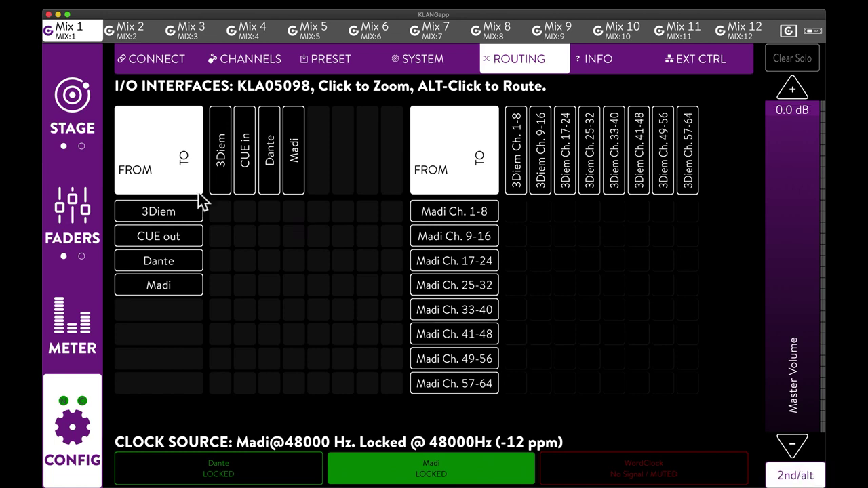
pyautogui.click(214, 287)
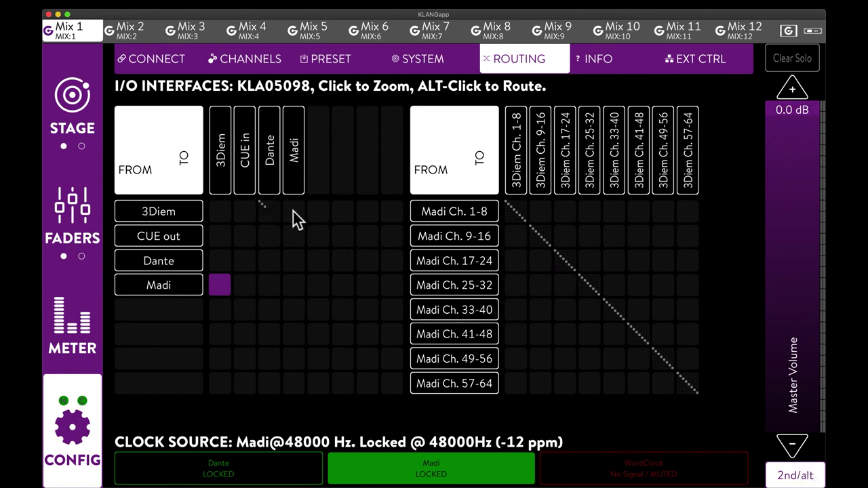
# Route the 3Diem channels 1-24 to both Dante and Madi, and inspect the Madi to 3Diem routing
pyautogui.click(779, 468)
pyautogui.click(269, 212)
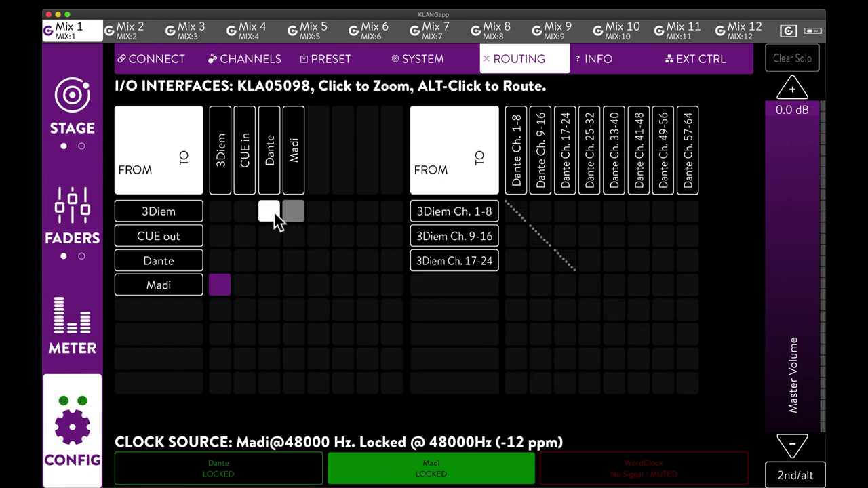
pyautogui.keyDown('alt'); pyautogui.click(270, 211); pyautogui.keyUp('alt')
pyautogui.click(293, 212)
pyautogui.click(223, 281)
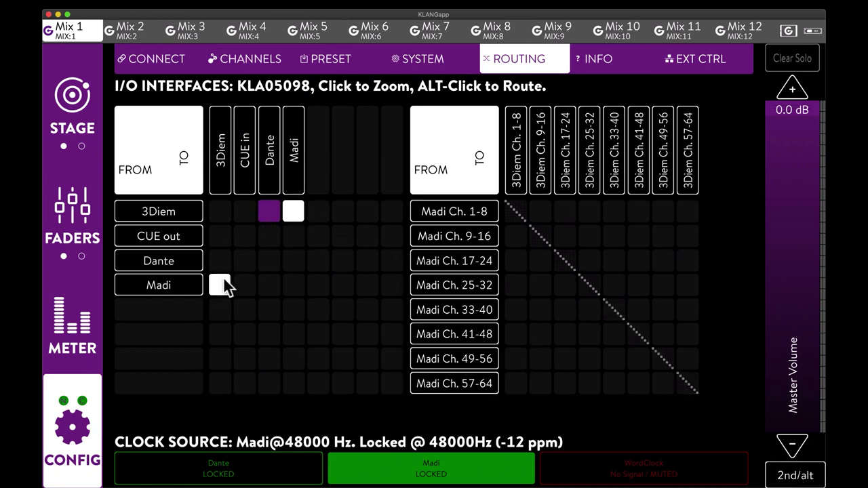
pyautogui.keyDown('alt'); pyautogui.click(222, 281); pyautogui.keyUp('alt')
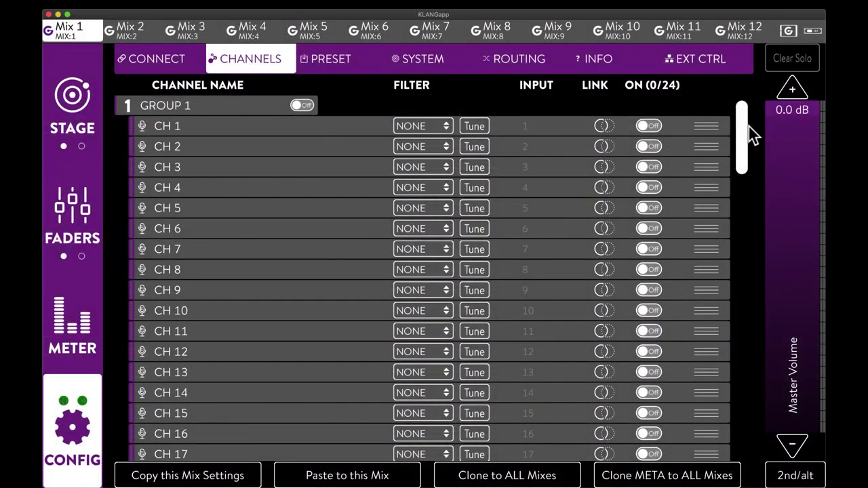
# Add a ninth group after GROUP 8 in the channel list
pyautogui.moveTo(741, 140); pyautogui.dragTo(724, 397)
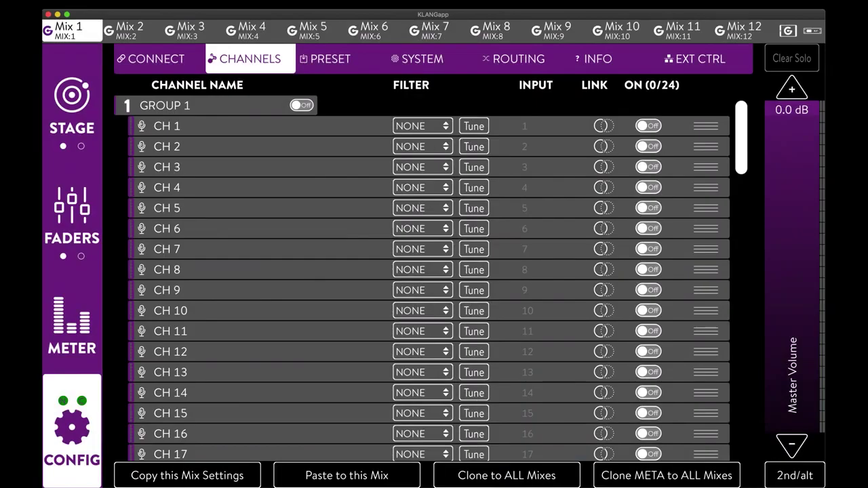
pyautogui.moveTo(738, 127); pyautogui.dragTo(723, 449)
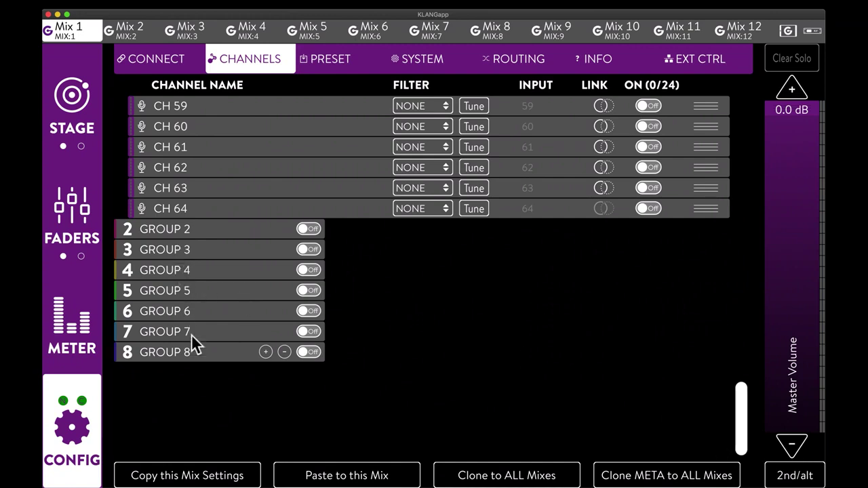
pyautogui.click(266, 352)
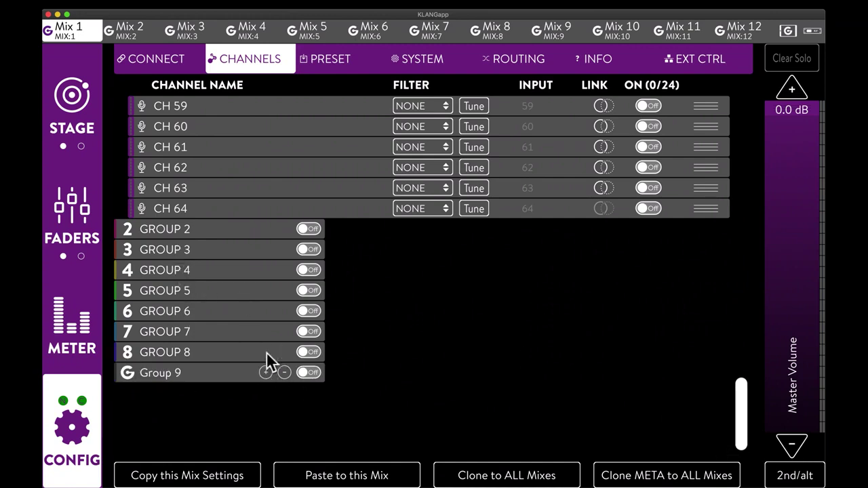
# Give group 1 the drum kit icon, the Drums label and the dark brownish-red colour
pyautogui.moveTo(738, 381); pyautogui.dragTo(730, 52)
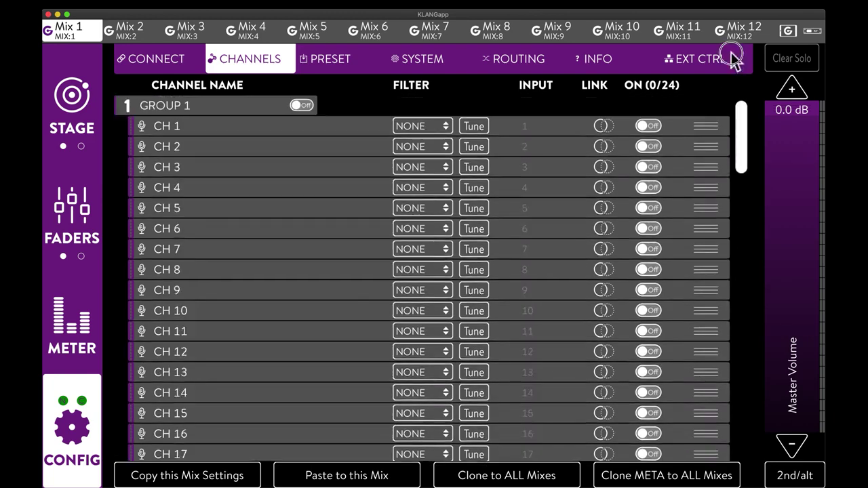
pyautogui.click(164, 108)
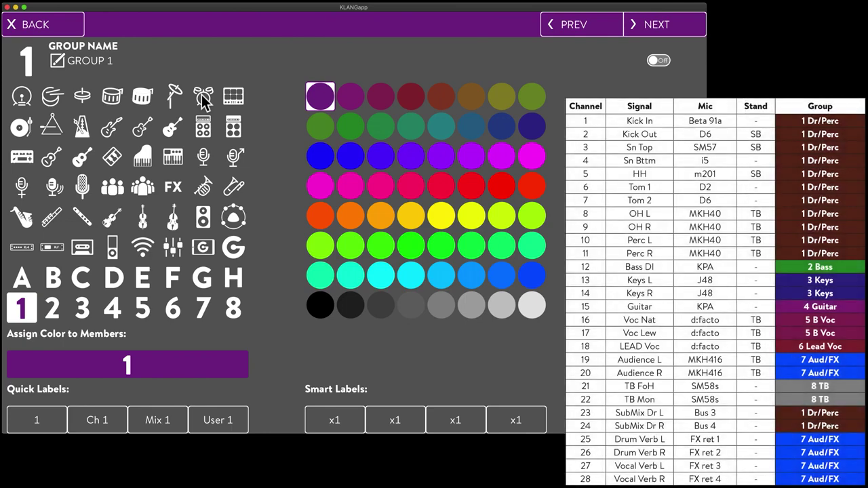
pyautogui.click(266, 114)
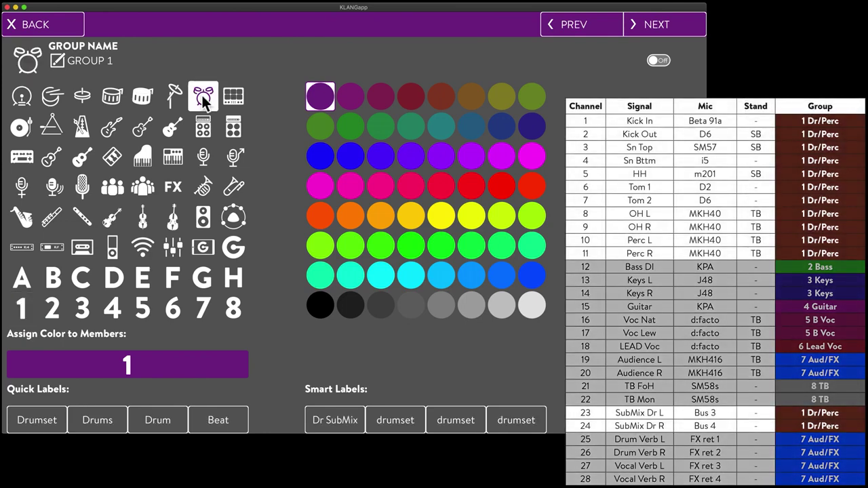
pyautogui.click(98, 420)
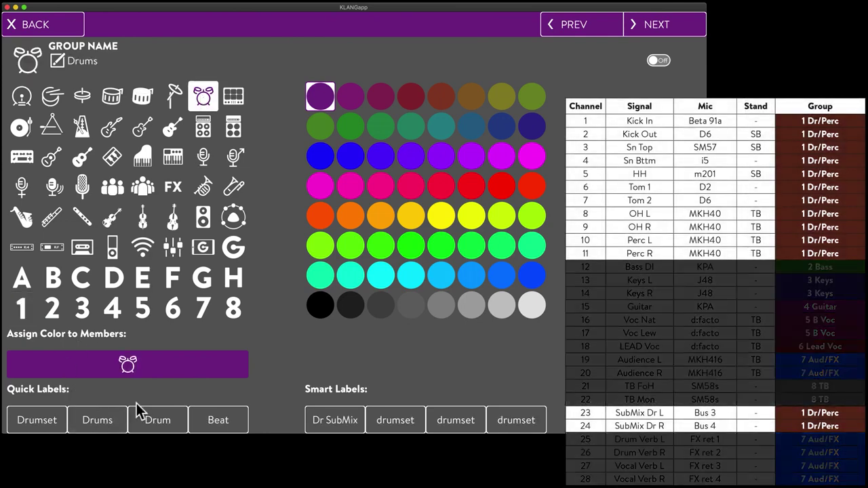
pyautogui.click(441, 98)
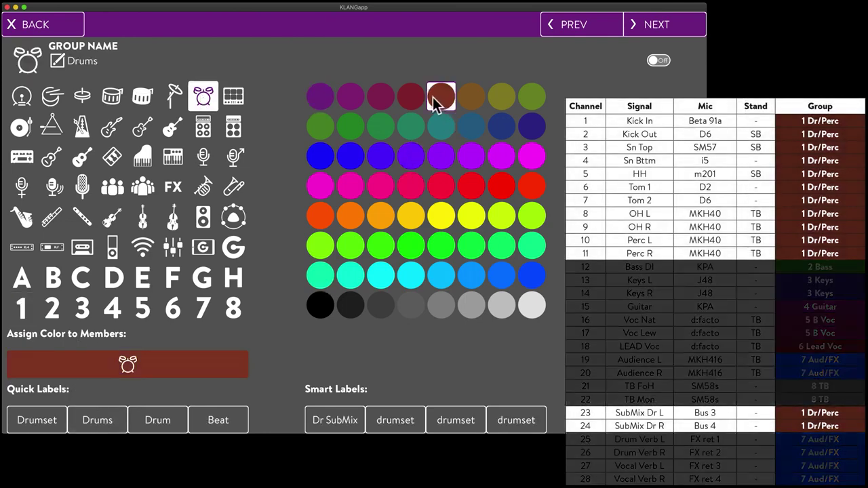
# Give group 2 the bass guitar icon and the Bass label
pyautogui.click(657, 25)
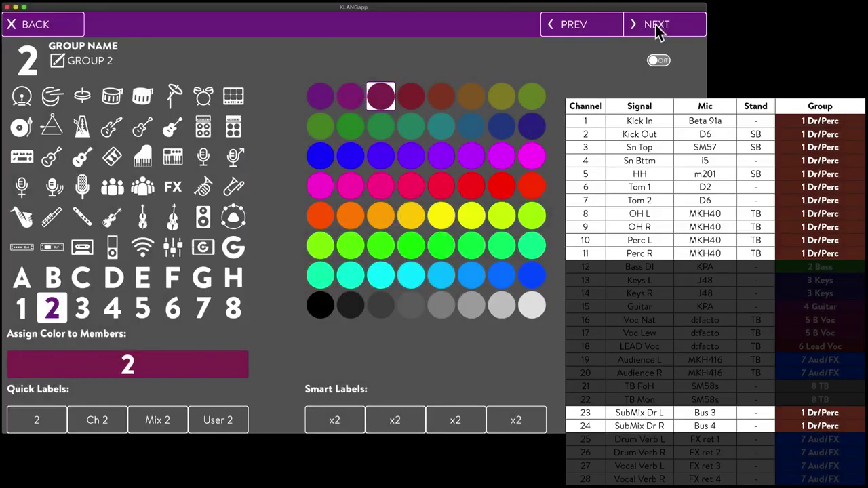
pyautogui.press('super+Left')
pyautogui.press('super+Right')
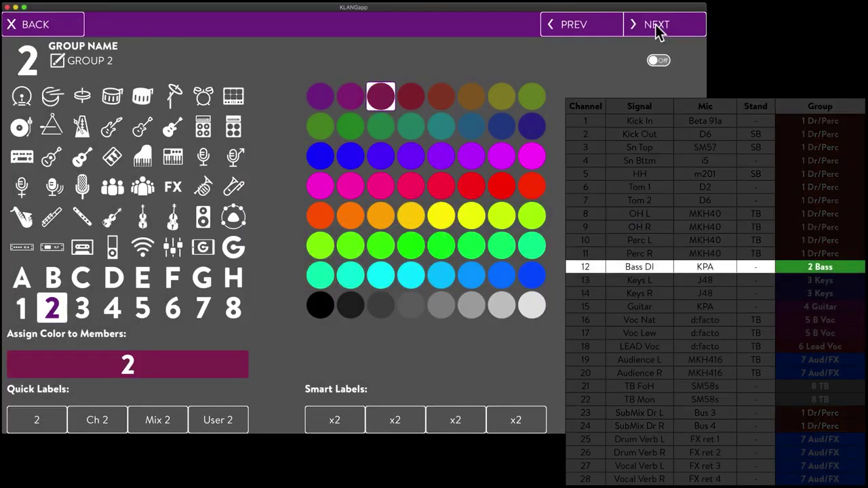
pyautogui.click(110, 129)
pyautogui.click(36, 421)
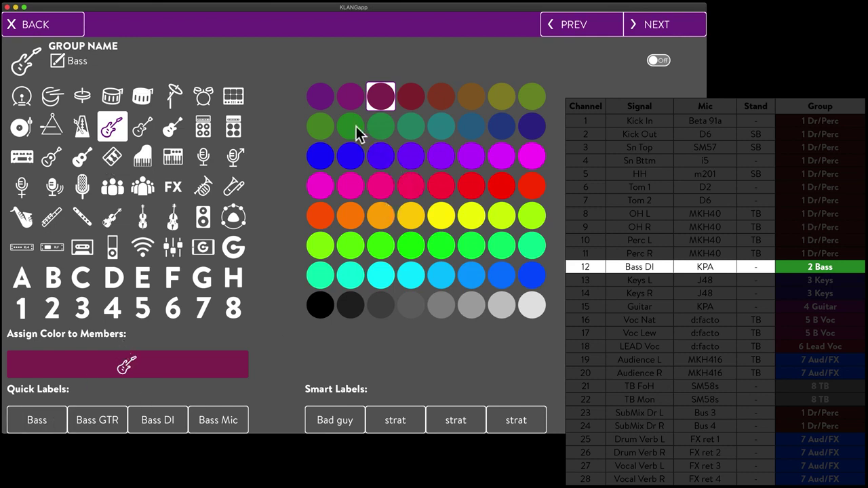
# Give group 3 the keyboard icon and the Keys label
pyautogui.press('super+Right')
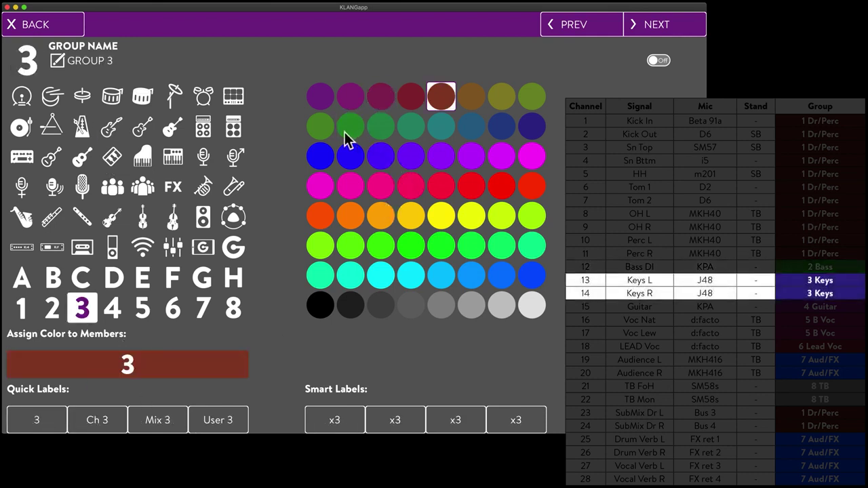
pyautogui.click(112, 157)
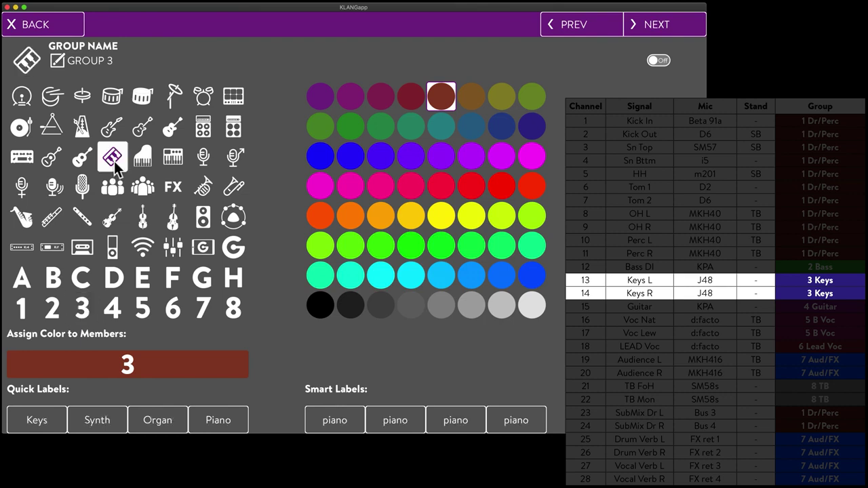
pyautogui.click(37, 420)
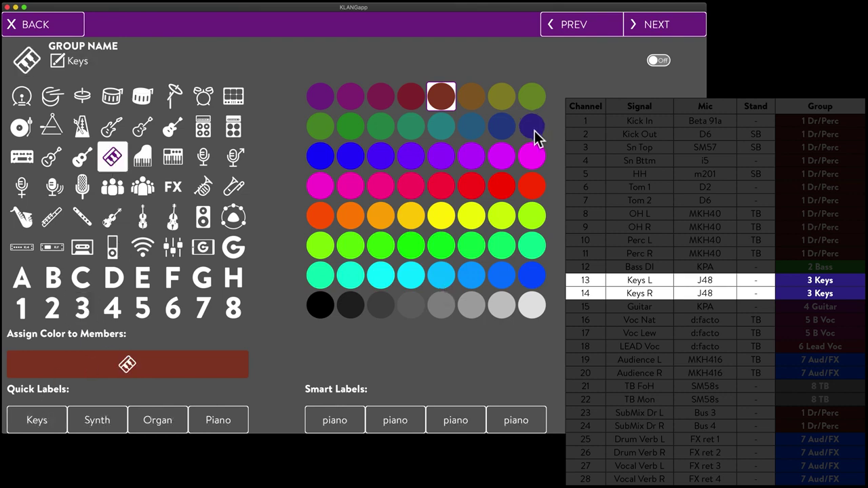
# Give group 4 the electric guitar icon, the Guitar label and the dark magenta-purple colour
pyautogui.press('super+Right')
pyautogui.click(143, 127)
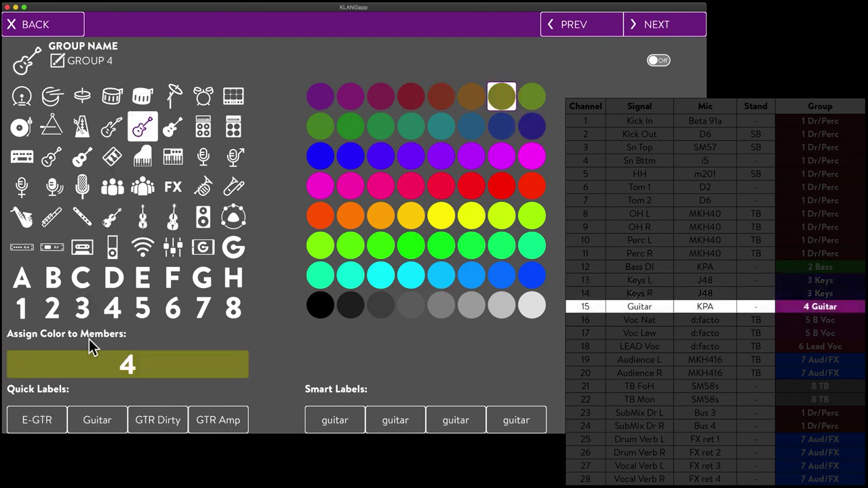
pyautogui.click(109, 430)
pyautogui.click(355, 103)
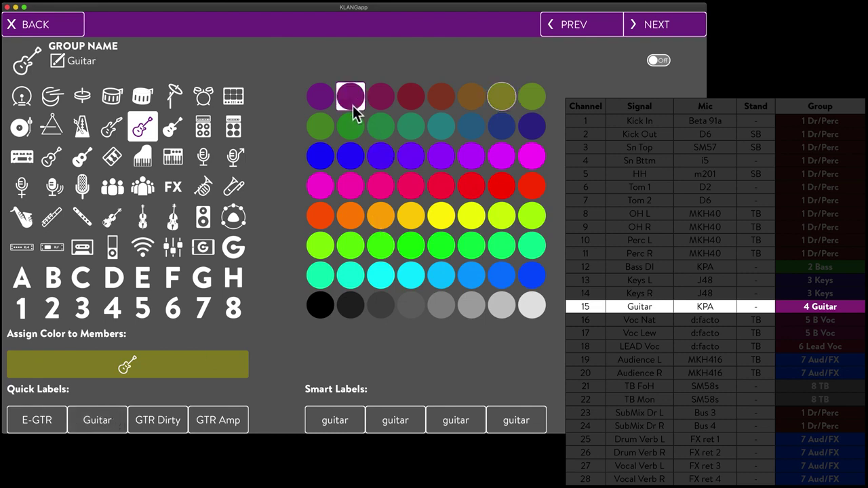
# Give group 5 the three-person choir icon, the BG Vocal label and the dark maroon-pink colour
pyautogui.press('super+Right')
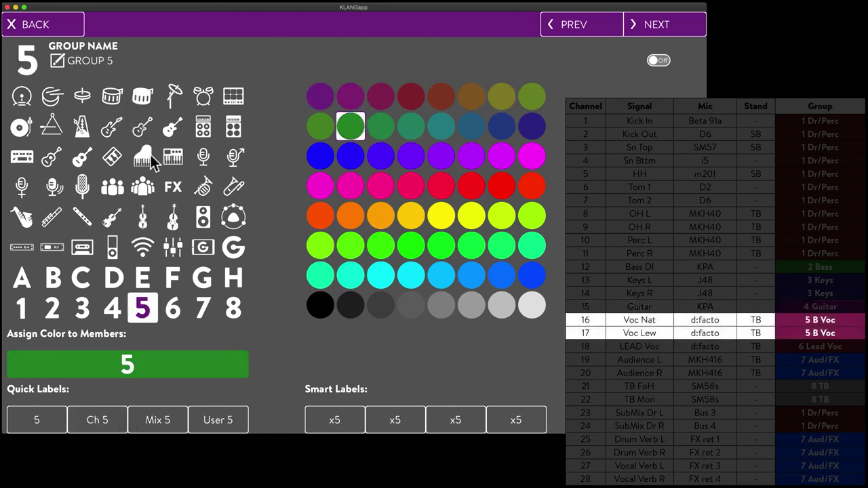
pyautogui.click(113, 195)
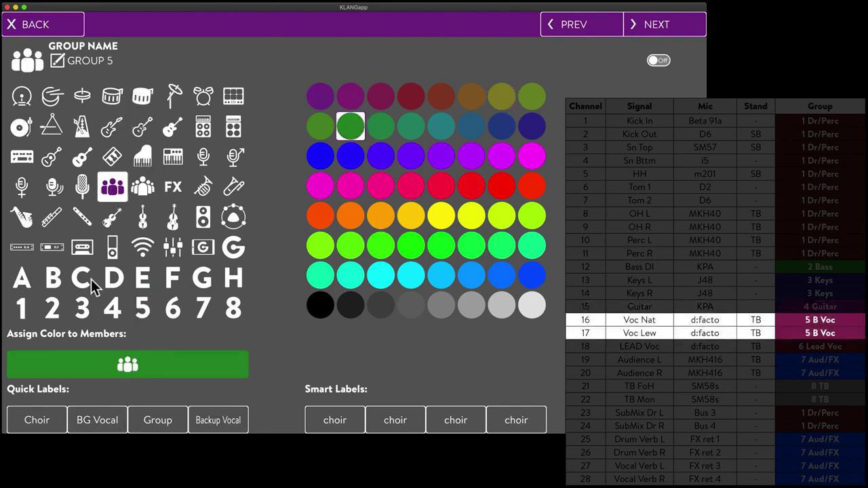
pyautogui.click(110, 419)
pyautogui.click(380, 102)
# Give group 6 the studio microphone icon, the Lead Mic label and the dark red colour, and open group 7 for editing
pyautogui.press('super+Right')
pyautogui.click(82, 185)
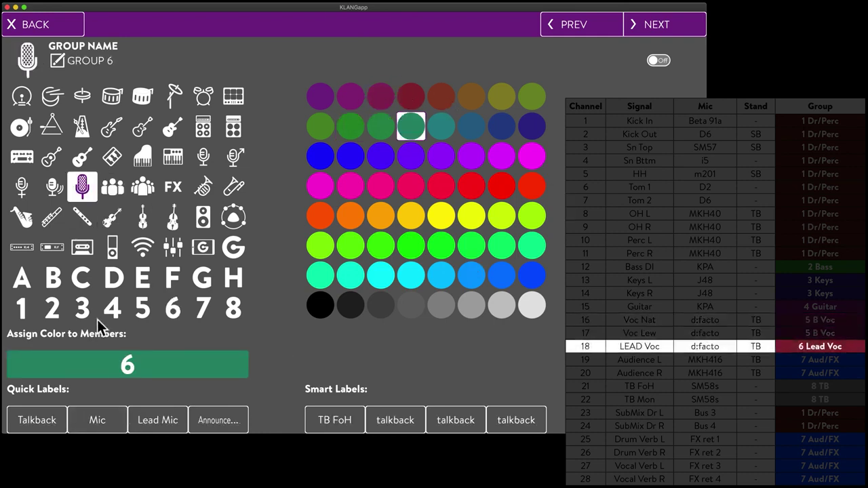
pyautogui.click(169, 420)
pyautogui.click(411, 97)
pyautogui.press('super+Right')
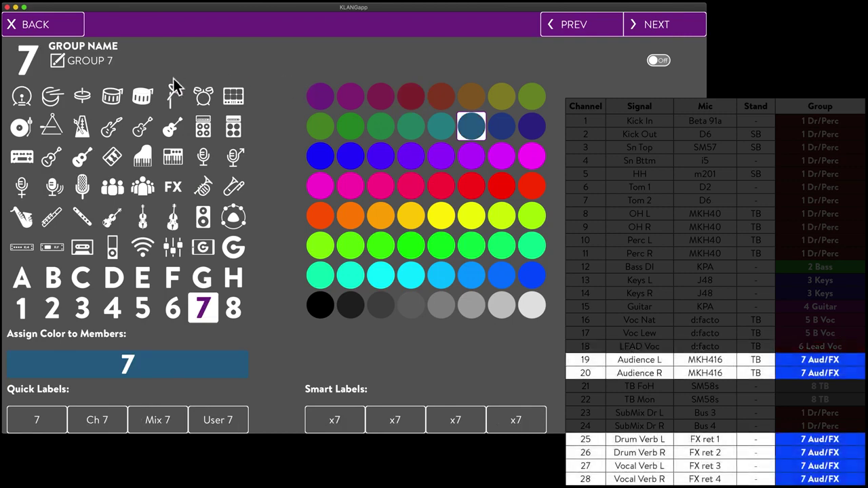
# Give group 7 the audience crowd icon, the label Audience/FX and the bright blue colour, and open group 8 for editing
pyautogui.click(143, 187)
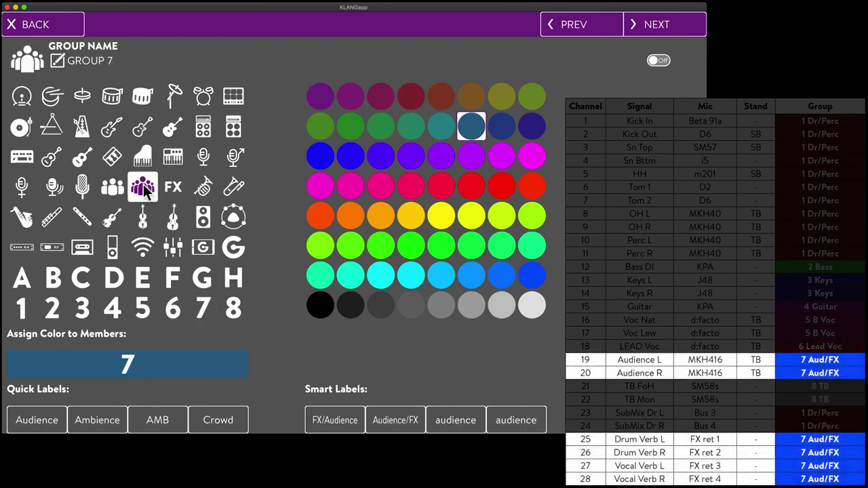
pyautogui.click(38, 420)
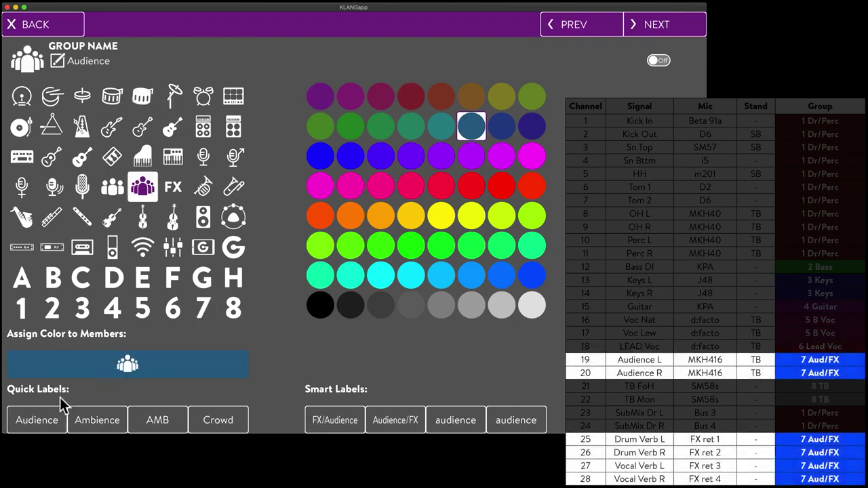
pyautogui.click(103, 68)
pyautogui.click(201, 68)
pyautogui.press('Return')
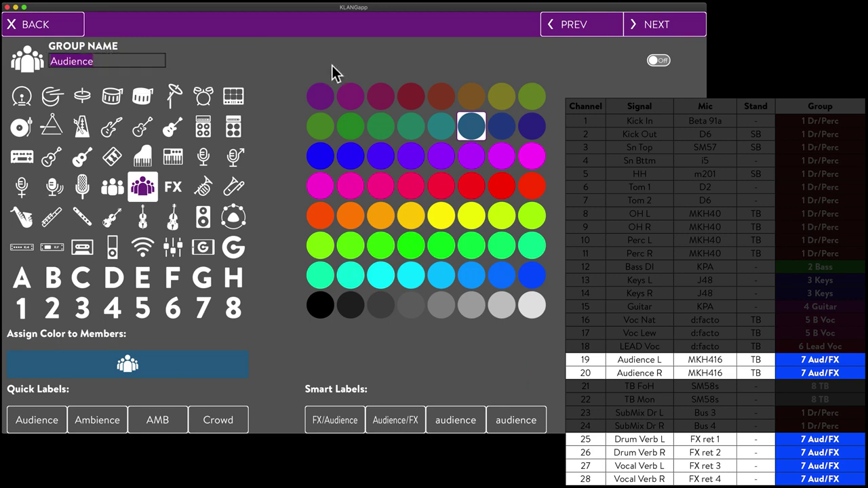
pyautogui.press('Return')
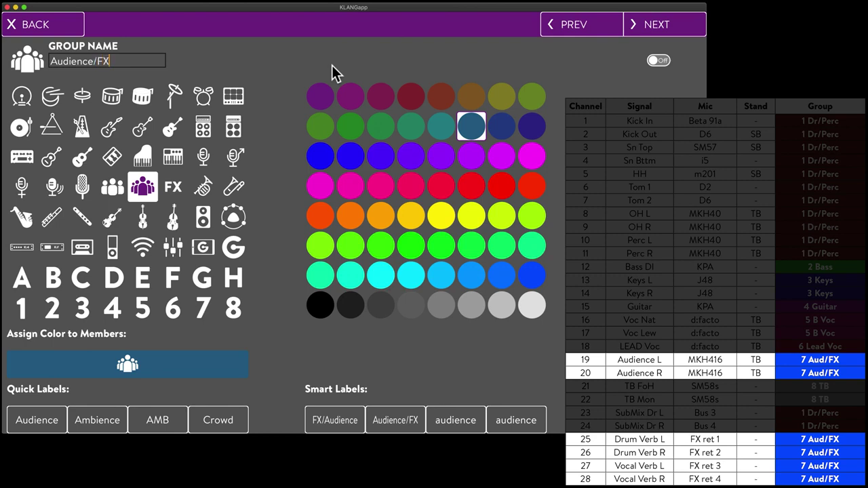
pyautogui.press('Return')
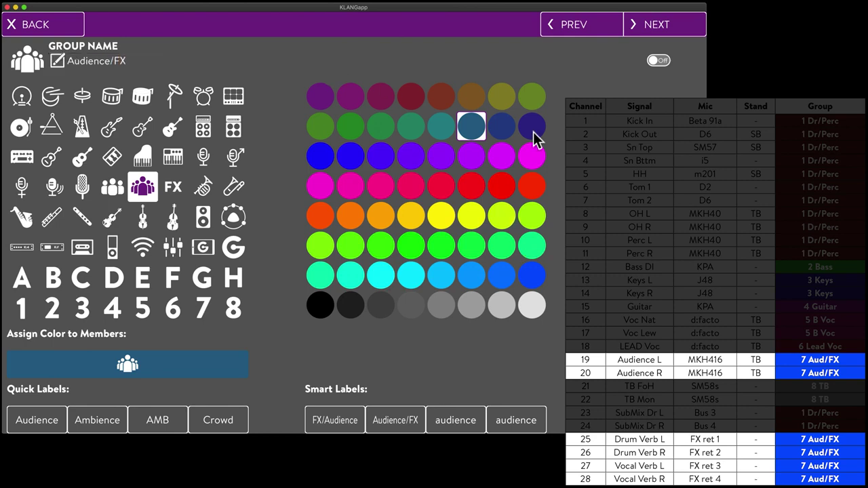
pyautogui.click(527, 275)
pyautogui.press('Right')
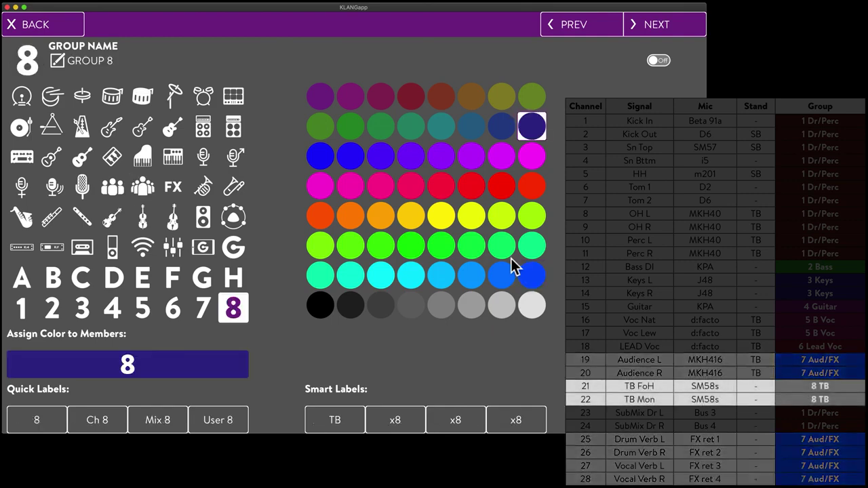
# Give group 8 the studio microphone icon, the Talkback label and the medium grey colour, and open group 9
pyautogui.click(81, 187)
pyautogui.click(39, 420)
pyautogui.click(440, 306)
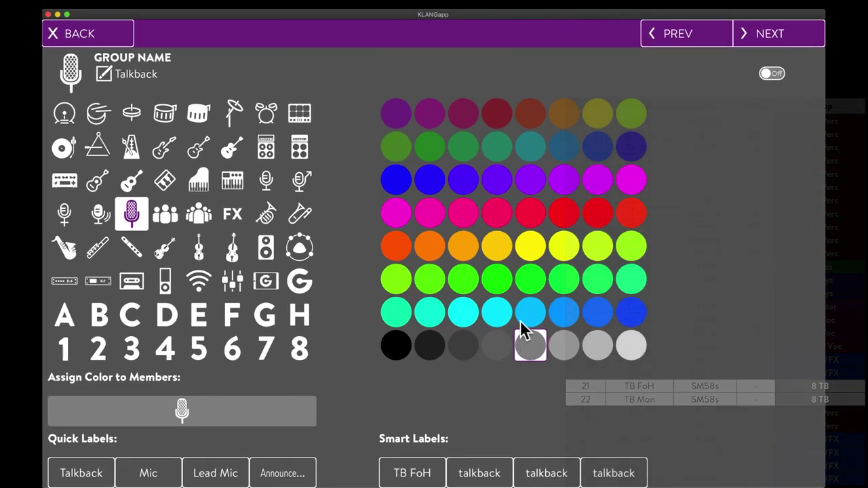
pyautogui.press('Right')
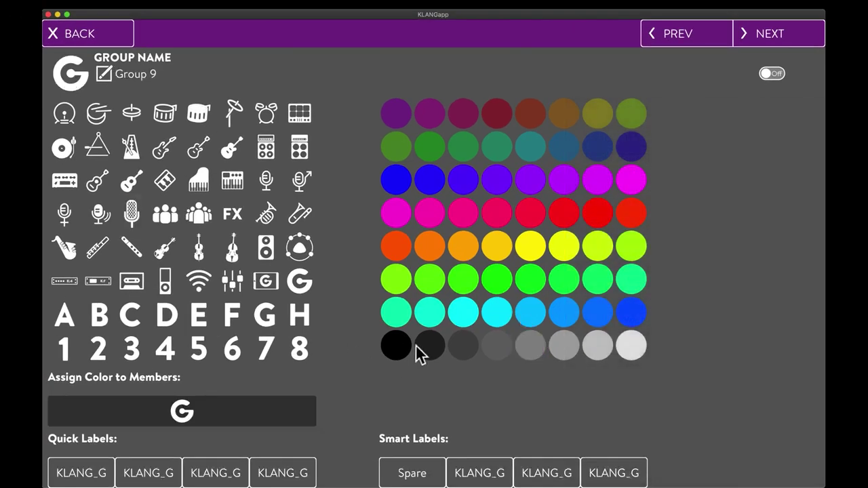
# Colour group 9 black and name it Spare
pyautogui.click(396, 346)
pyautogui.write('Spare')
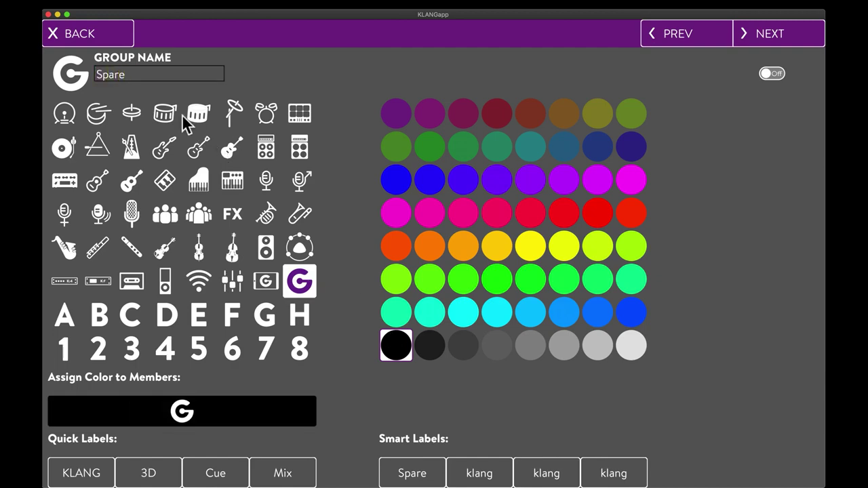
pyautogui.press('Return')
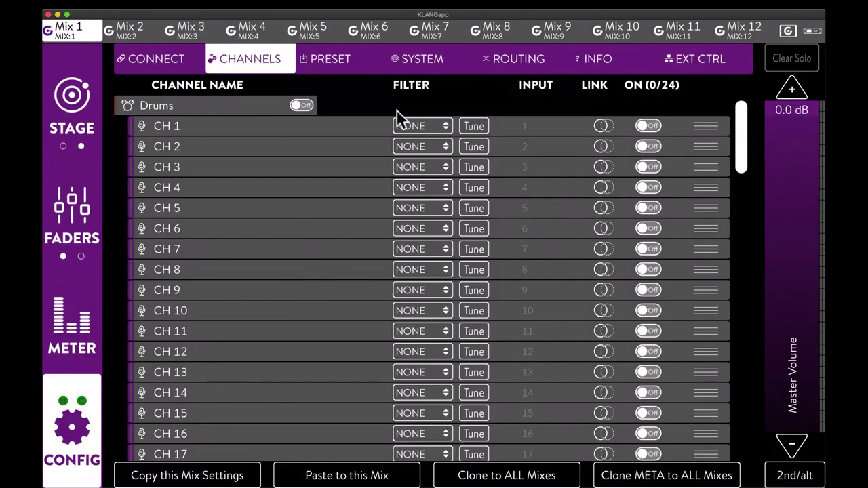
# Give channel 1 the kick drum icon and the Kick In label, and proceed to channel 2
pyautogui.click(181, 123)
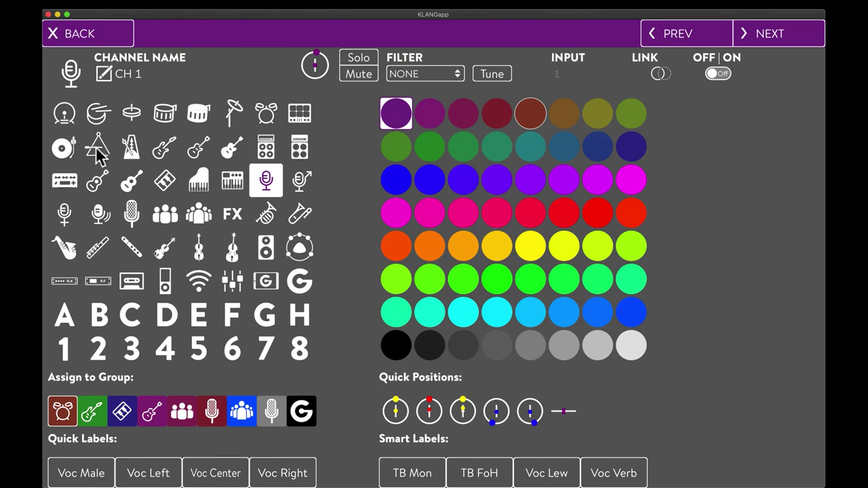
pyautogui.click(65, 114)
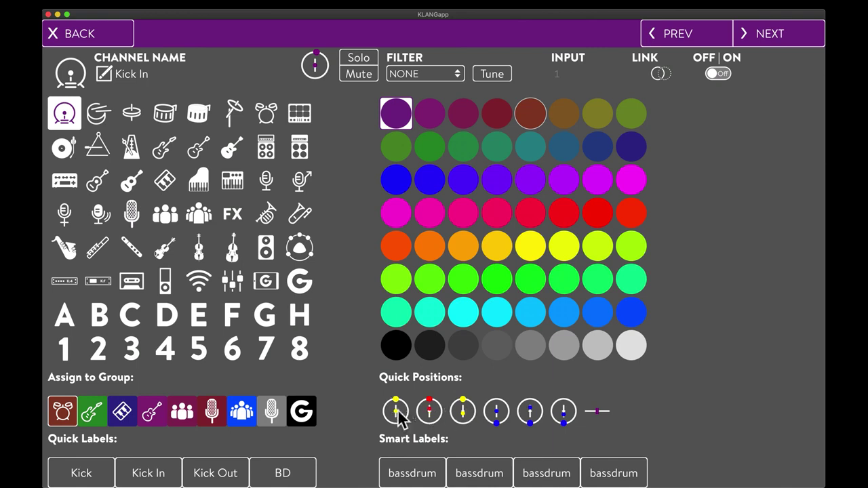
pyautogui.click(786, 36)
# Give channel 2 the kick drum icon and the Kick Out label, and proceed to channel 3
pyautogui.click(57, 117)
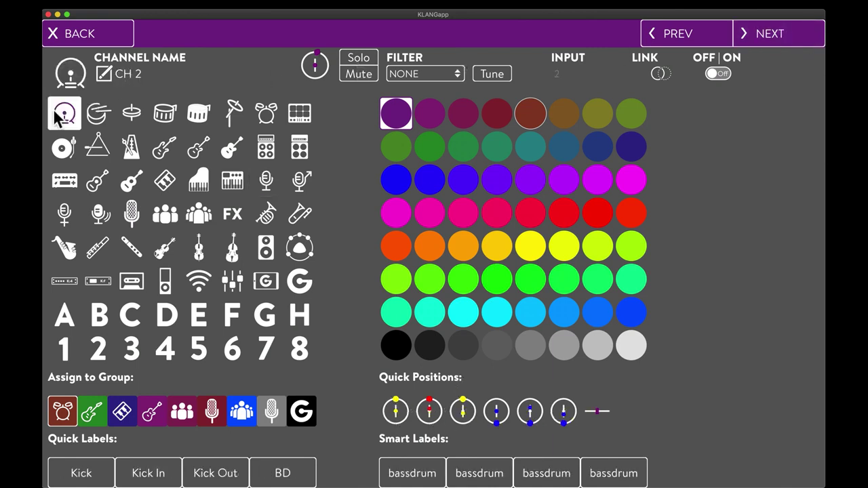
pyautogui.click(210, 472)
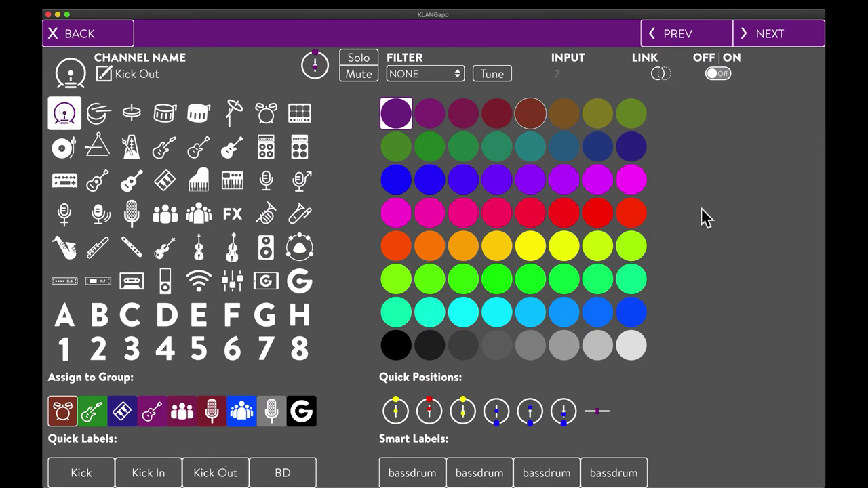
pyautogui.click(803, 44)
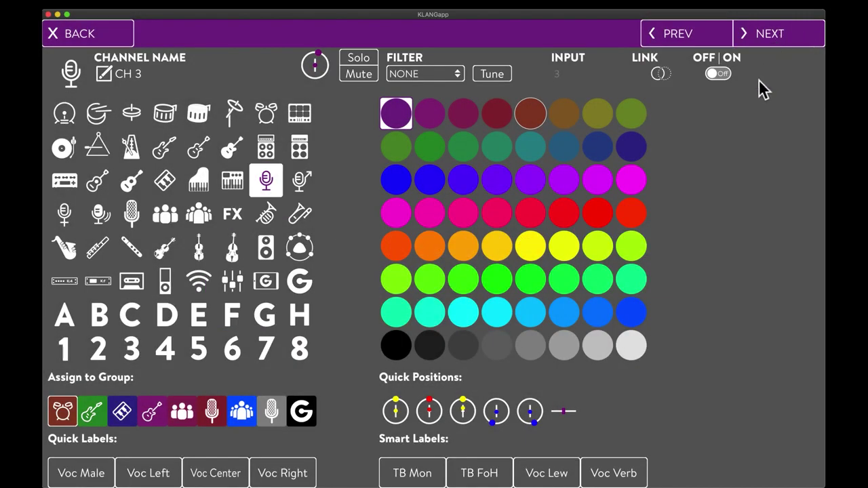
pyautogui.press('super+Left')
pyautogui.press('super+Right')
pyautogui.press('super+Left')
pyautogui.press('super+Right')
# Give channels 3 and 4 the snare icon with their snare top and bottom labels, and apply the third quick position to channel 4
pyautogui.click(98, 113)
pyautogui.click(146, 479)
pyautogui.press('super+Right')
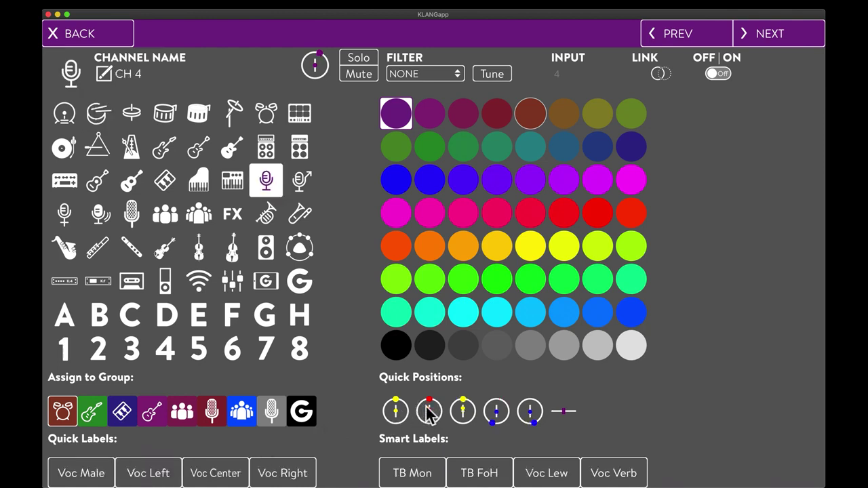
pyautogui.click(98, 113)
pyautogui.click(215, 472)
pyautogui.click(463, 411)
pyautogui.press('super+Right')
# Give channel 5 the hi-hat icon, its first quick label and the first quick position, and proceed to channel 6
pyautogui.click(133, 113)
pyautogui.click(81, 467)
pyautogui.click(395, 411)
pyautogui.press('super+Right')
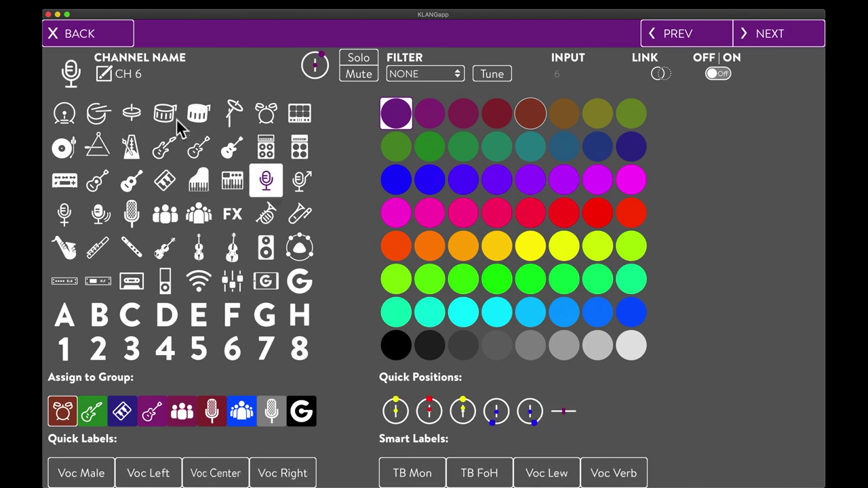
# Give channel 6 the rack tom icon, its fourth quick label and the first quick position, and proceed to channel 7
pyautogui.click(165, 113)
pyautogui.click(283, 473)
pyautogui.click(395, 411)
pyautogui.press('super+Right')
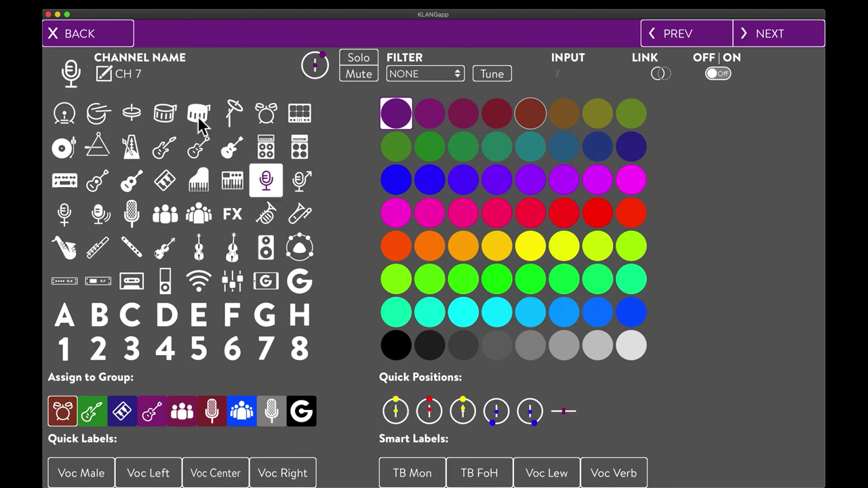
# Give channel 7 the floor tom icon, the first quick position and the FloorTom label, and proceed to channel 8
pyautogui.click(198, 113)
pyautogui.click(396, 411)
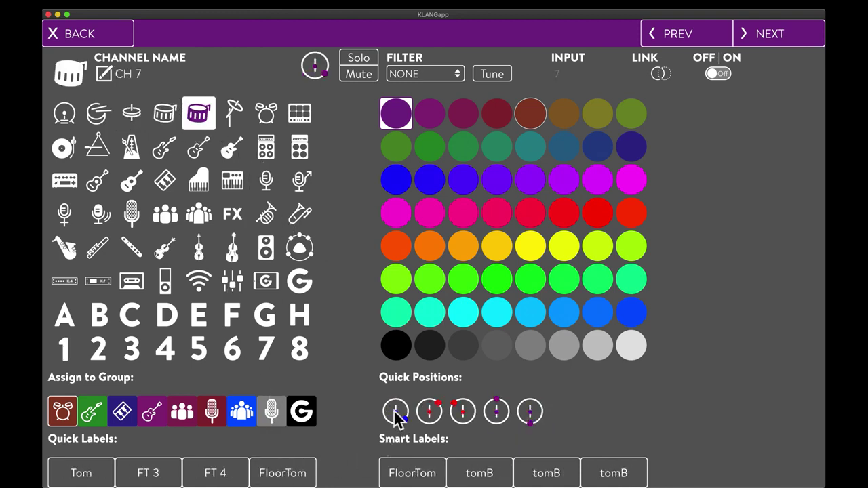
pyautogui.click(263, 479)
pyautogui.press('super+Right')
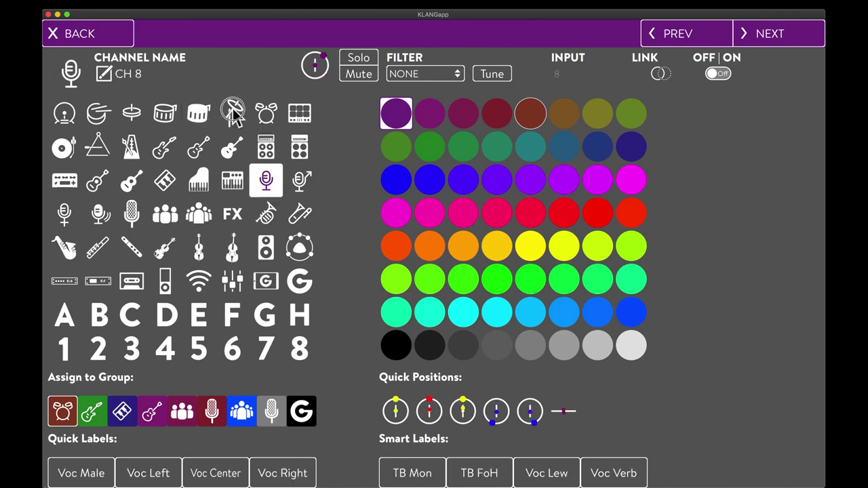
# Give channel 8 the cymbal stand icon and the OH label, and stereo-link it with channel 9
pyautogui.click(232, 113)
pyautogui.click(79, 475)
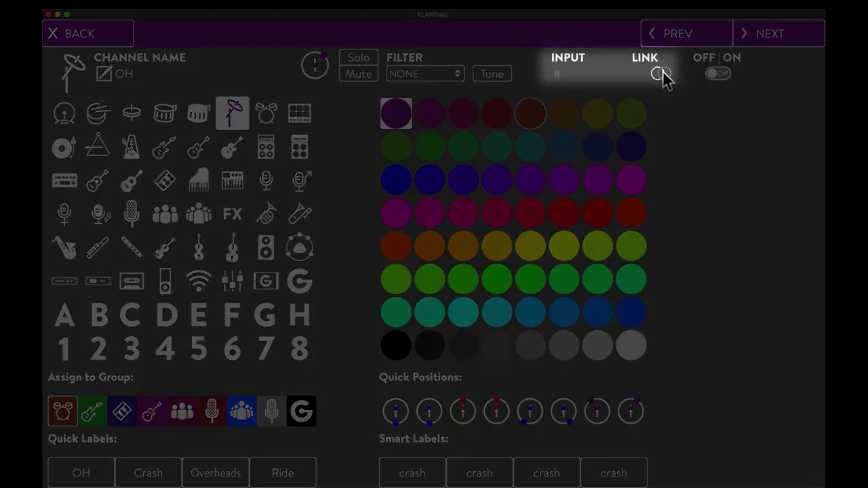
pyautogui.click(660, 74)
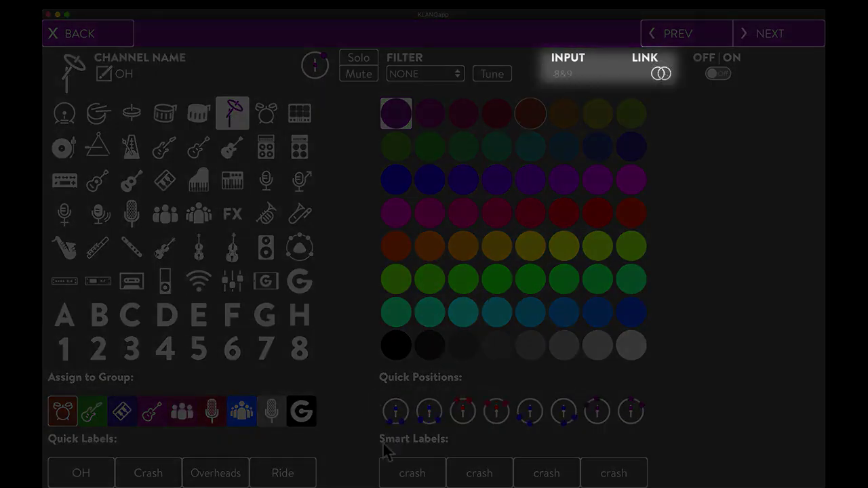
pyautogui.press('super+Right')
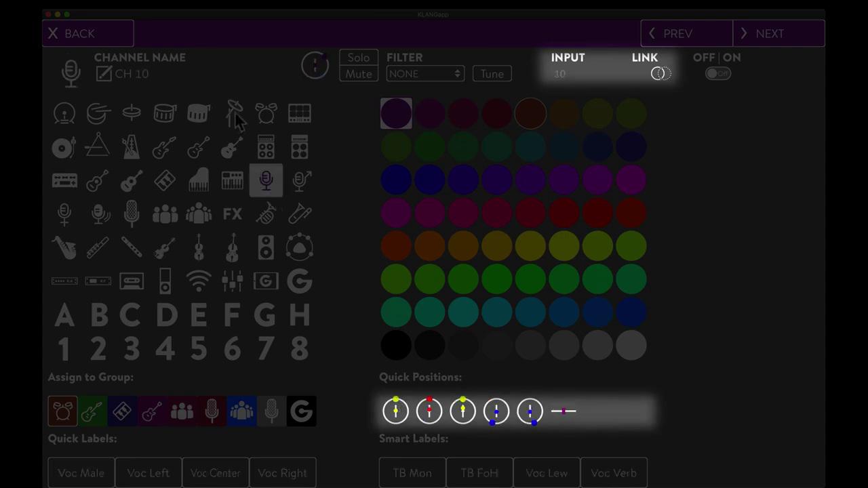
# Give channel 10 the triangle percussion icon and its fourth quick label, and stereo-link it with channel 11
pyautogui.click(107, 149)
pyautogui.click(282, 473)
pyautogui.click(661, 74)
pyautogui.press('super+Right')
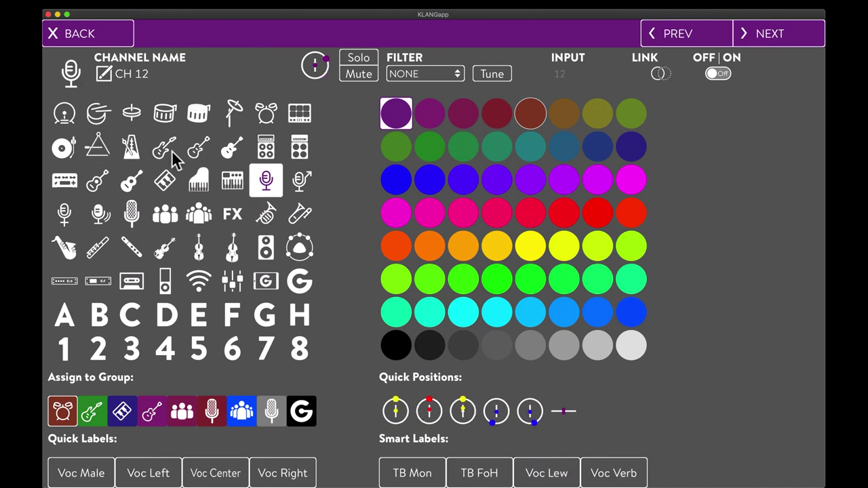
# Give channel 12 the bass guitar icon, the Bass DI label and the first quick position, and proceed to channel 13
pyautogui.click(178, 152)
pyautogui.click(198, 469)
pyautogui.click(395, 412)
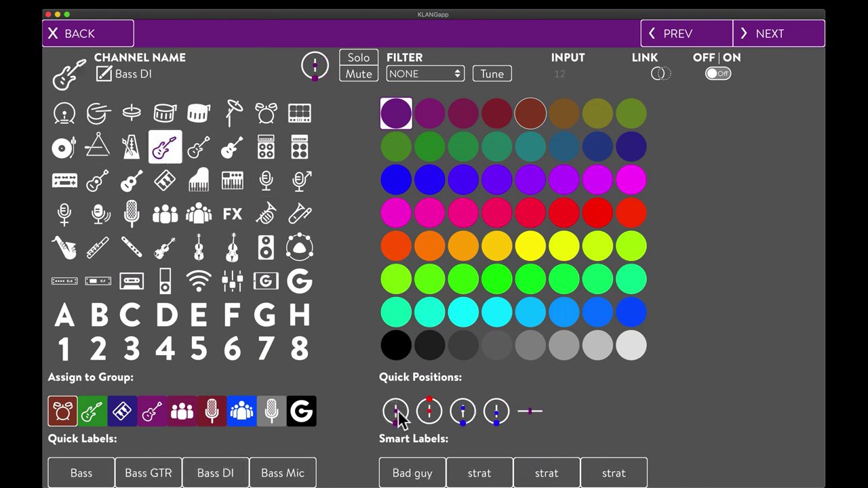
pyautogui.press('super+Right')
# Give channel 13 the keyboard icon and the Keys label, link it with channel 14 and apply the sixth quick position
pyautogui.click(166, 180)
pyautogui.click(88, 473)
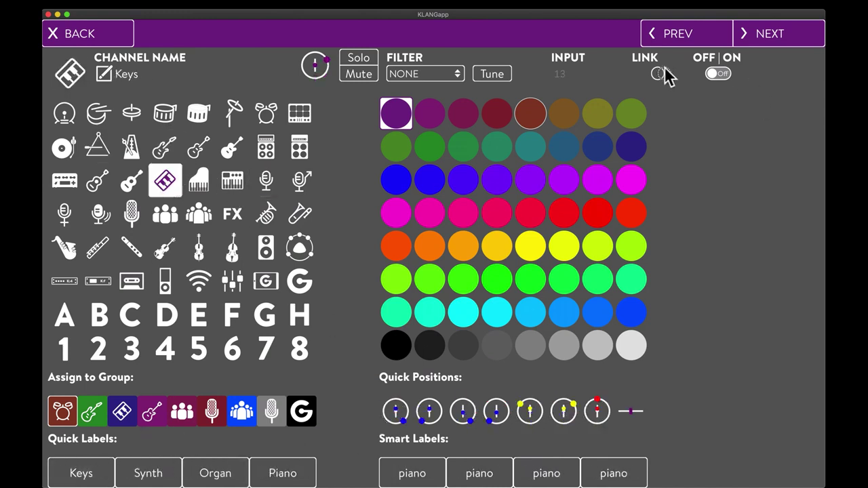
pyautogui.click(565, 411)
pyautogui.press('super+Right')
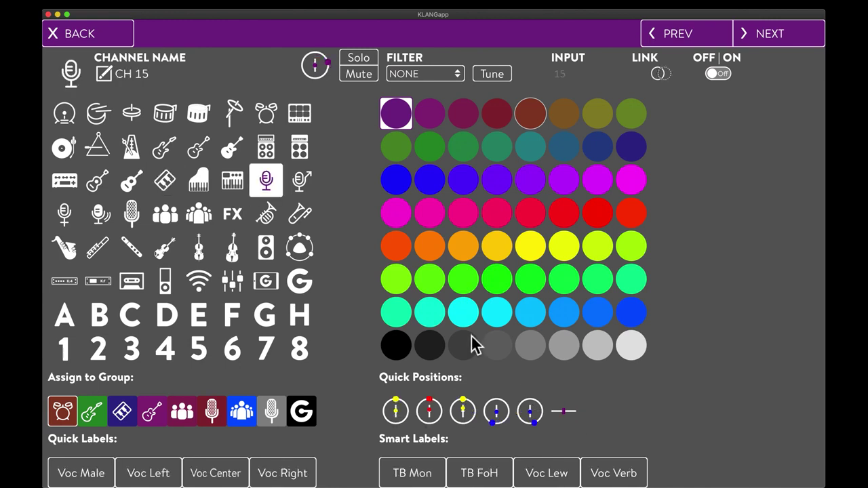
# Give channel 15 the electric guitar icon, its second quick label and the third quick position, and proceed to channel 16
pyautogui.click(198, 146)
pyautogui.click(151, 473)
pyautogui.click(464, 410)
pyautogui.press('super+Right')
# Give channel 16 the three-person choir icon, the name Voc Nat and the fourth quick position, and open channel 17
pyautogui.click(171, 215)
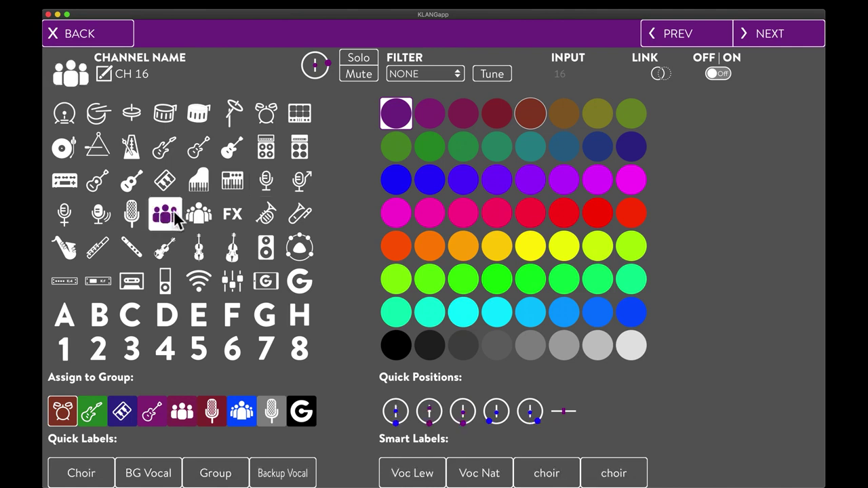
pyautogui.click(156, 76)
pyautogui.press('Return')
pyautogui.press('Return')
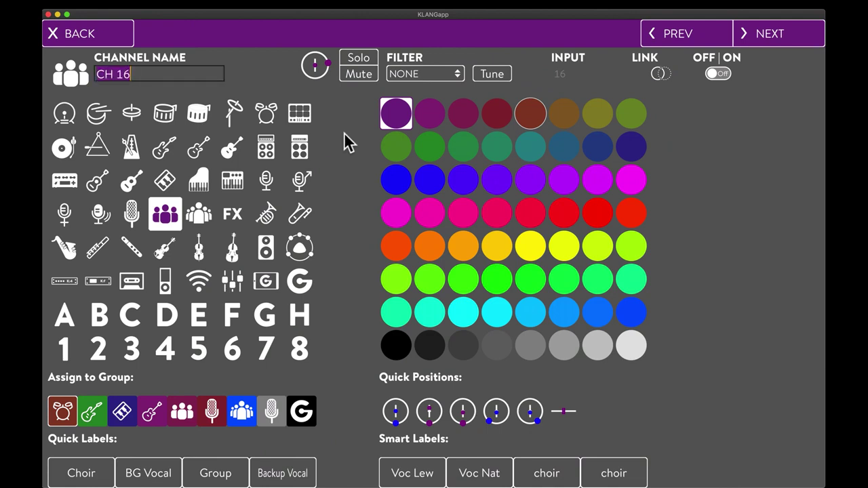
pyautogui.write('Voc Nat')
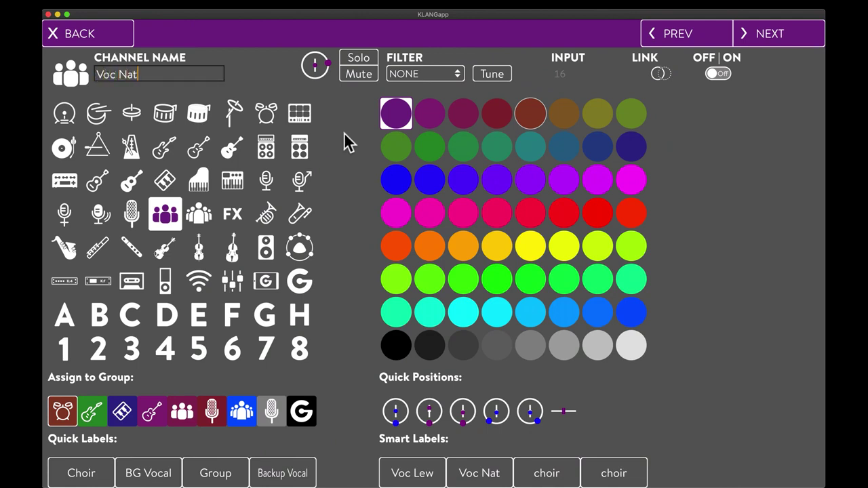
pyautogui.press('Return')
pyautogui.click(496, 410)
pyautogui.press('Right')
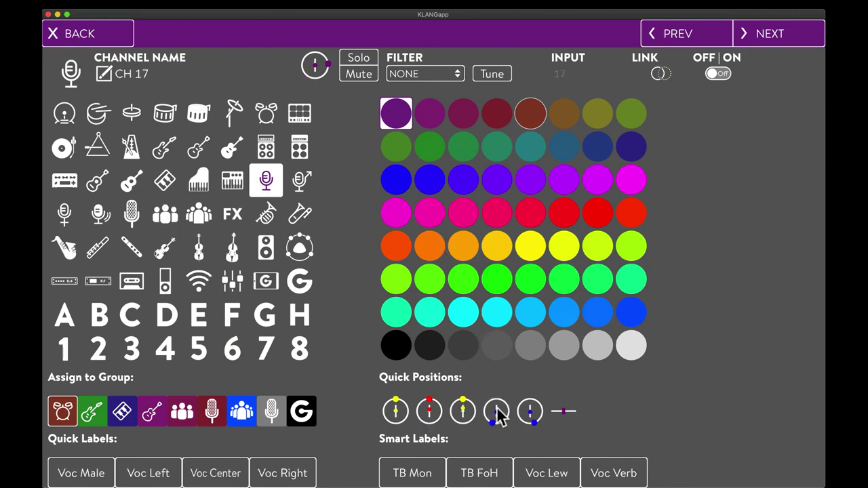
# Rename channel 17 as Voc Lew and proceed to channel 18
pyautogui.press('space')
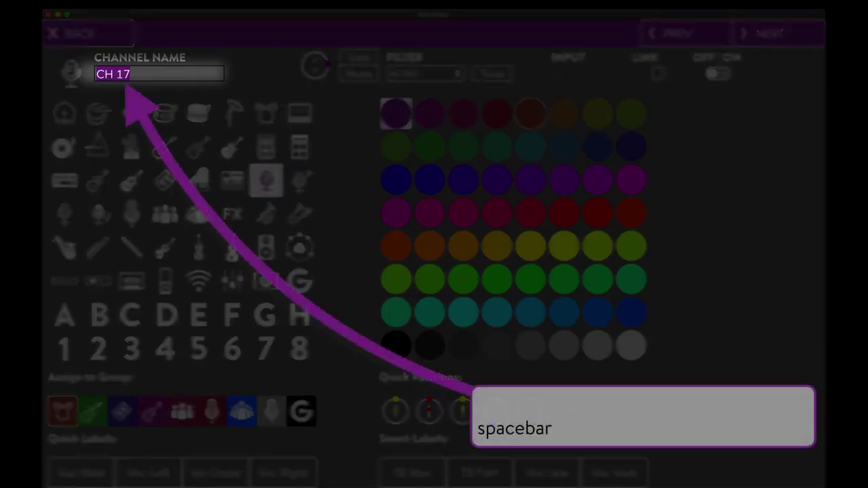
pyautogui.write('V')
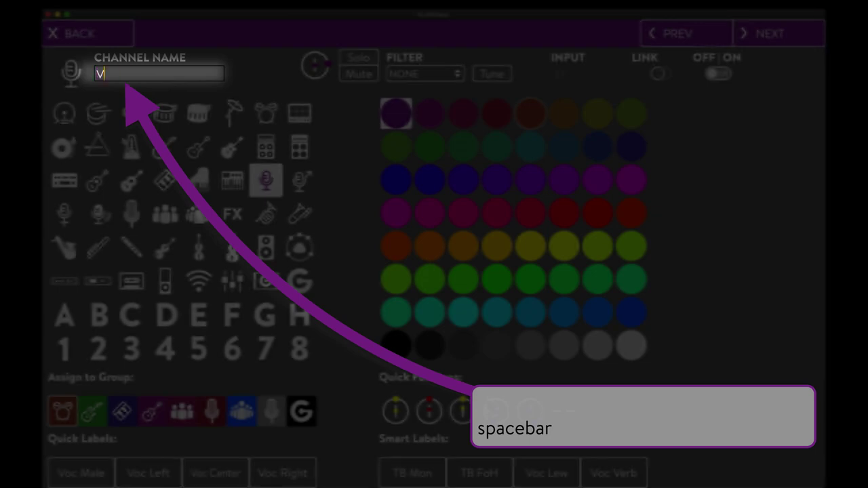
pyautogui.write('oc Lew')
pyautogui.press('Return')
pyautogui.press('Right')
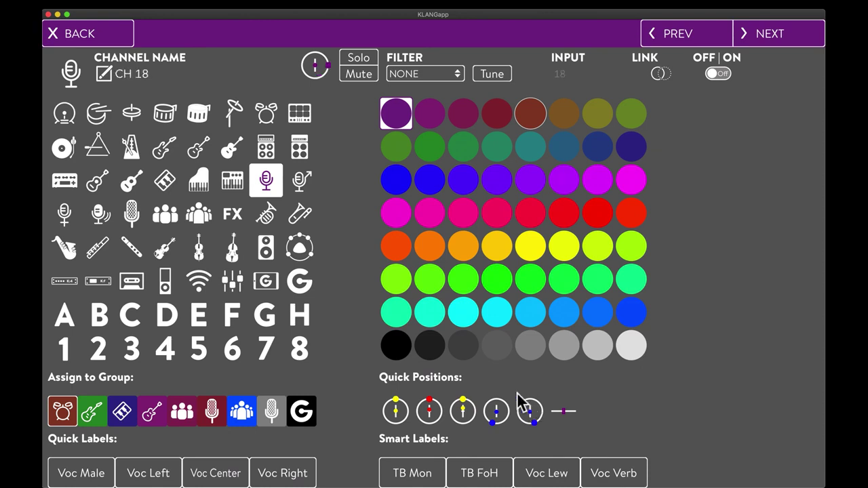
# Give channel 18 the studio microphone icon, the Lead Mic label and the first quick position, and open channel 19
pyautogui.click(132, 213)
pyautogui.click(234, 474)
pyautogui.click(395, 410)
pyautogui.press('Right')
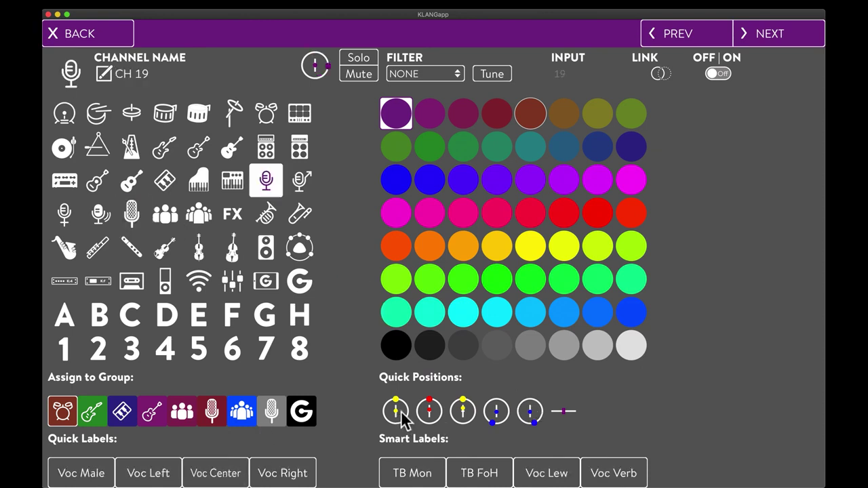
# Give channel 19 the audience icon, the Audience label and the first quick position, link it with channel 20, and proceed to channel 21
pyautogui.click(199, 213)
pyautogui.click(80, 473)
pyautogui.click(396, 409)
pyautogui.press('Right')
pyautogui.press('Right')
# Rename channel 21 as TB Mon and channel 22 as TB FoH, and proceed to channel 23
pyautogui.press('Return')
pyautogui.write('TB Mon')
pyautogui.press('Return')
pyautogui.press('Right')
pyautogui.press('Return')
pyautogui.write('TB FoH')
pyautogui.press('Return')
pyautogui.press('Right')
# Give channel 23 the mixer faders icon, link it with channel 24, name it SubMix Dr and proceed to channel 25
pyautogui.click(232, 280)
pyautogui.click(661, 73)
pyautogui.press('Return')
pyautogui.write('SubMix Dr')
pyautogui.press('Return')
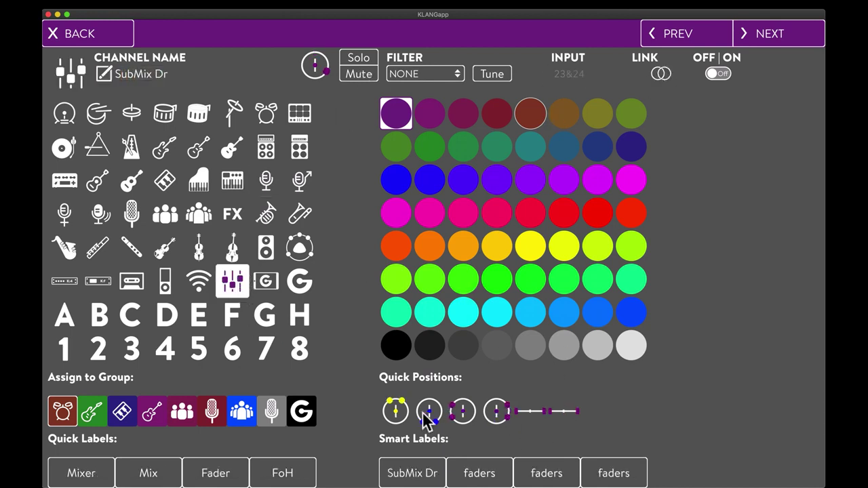
pyautogui.press('Right')
# Set the FX icon on channel 25, link it with channel 26, name it Drum Verb and proceed to channel 27
pyautogui.click(232, 223)
pyautogui.press('l')
pyautogui.press('Return')
pyautogui.write('Drum Verb')
pyautogui.press('Return')
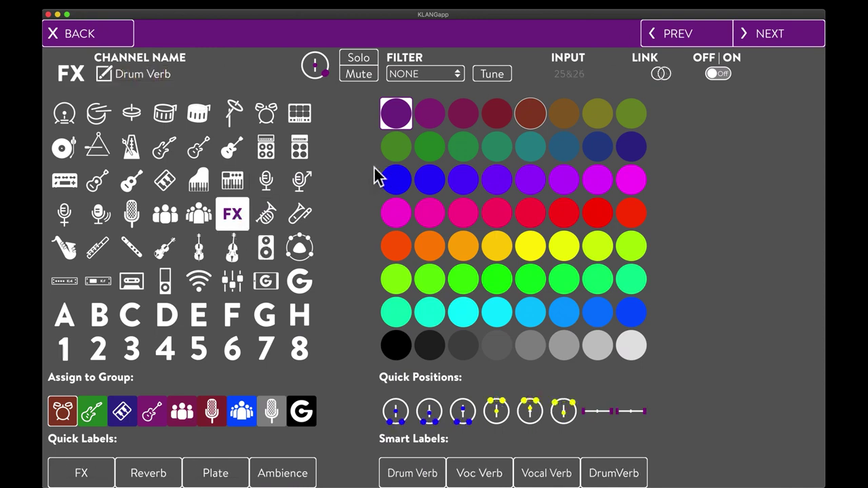
pyautogui.press('Right')
# Name channel 27 Voc Verb, give it the FX icon, link it with channel 28 and return to the channel list
pyautogui.press('Return')
pyautogui.write('Voc Ve')
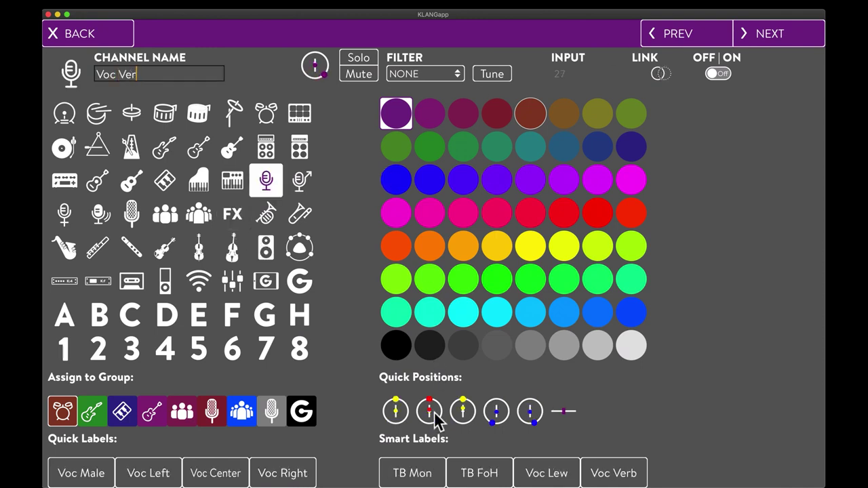
pyautogui.press('Return')
pyautogui.click(232, 216)
pyautogui.press('l')
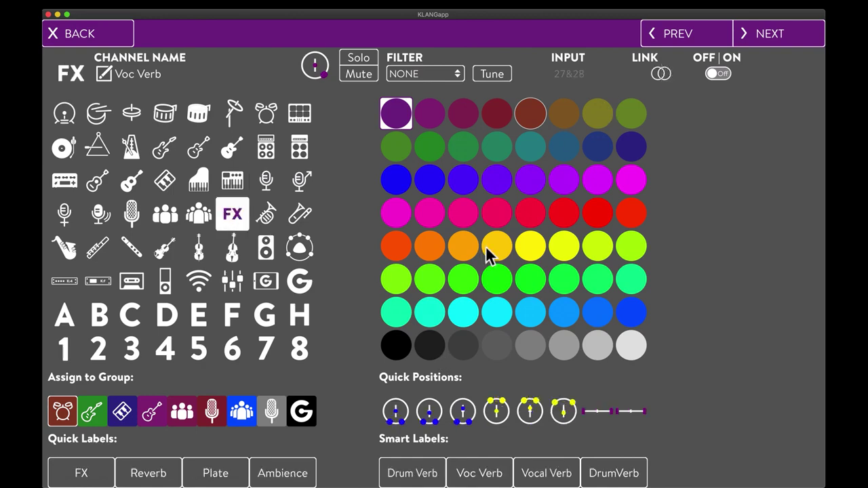
pyautogui.click(91, 37)
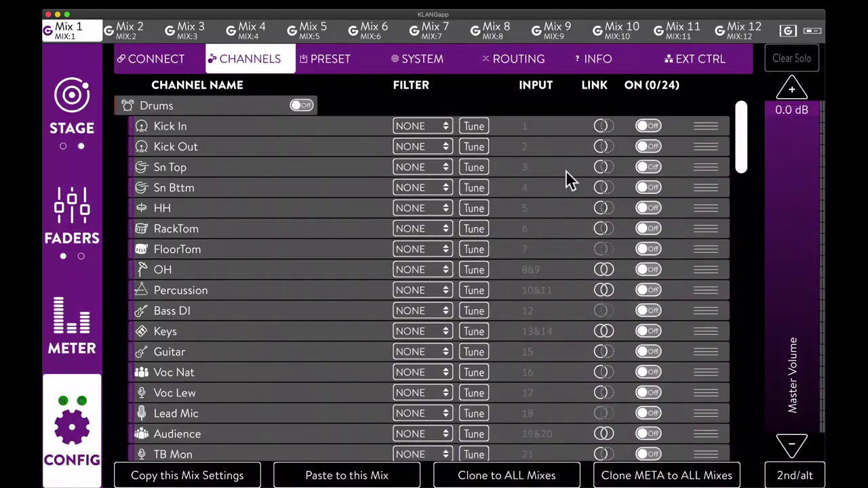
# Assign the drum channels, starting from Kick In, to the Drums group one after another
pyautogui.moveTo(738, 124); pyautogui.dragTo(737, 71)
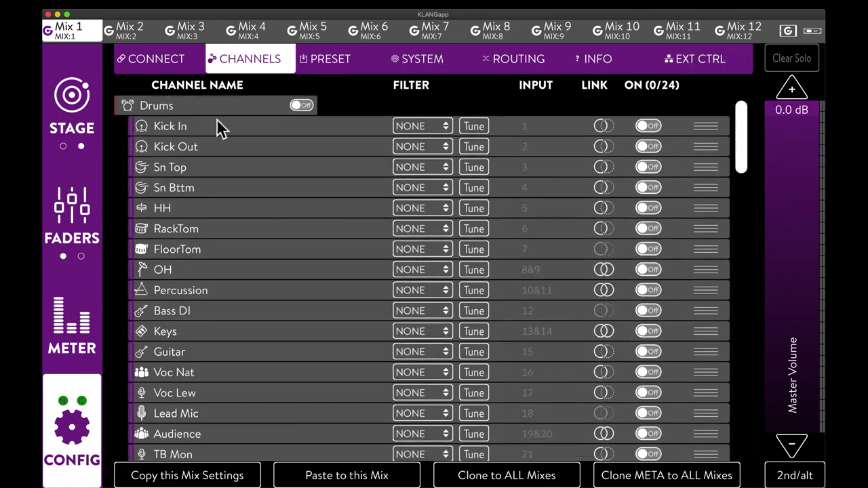
pyautogui.click(168, 131)
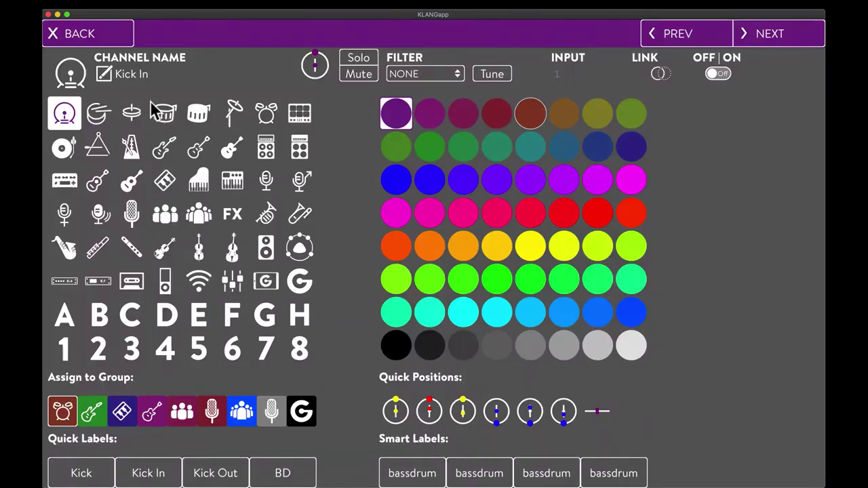
pyautogui.click(67, 415)
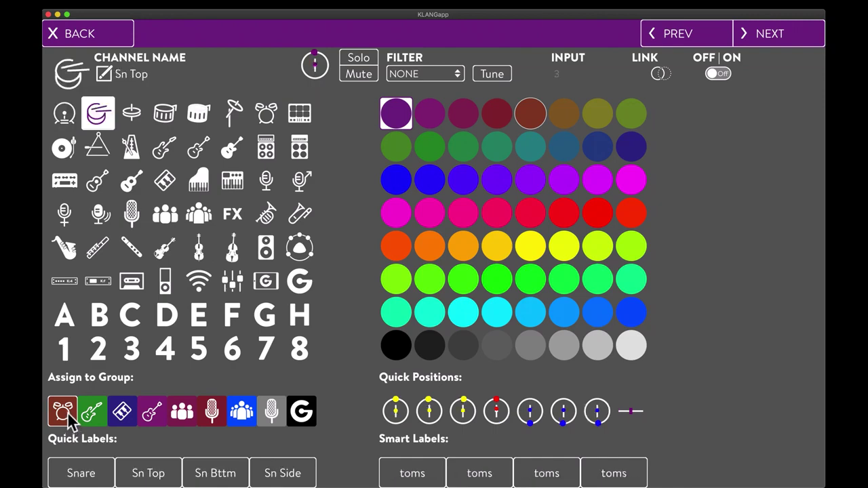
pyautogui.click(67, 412)
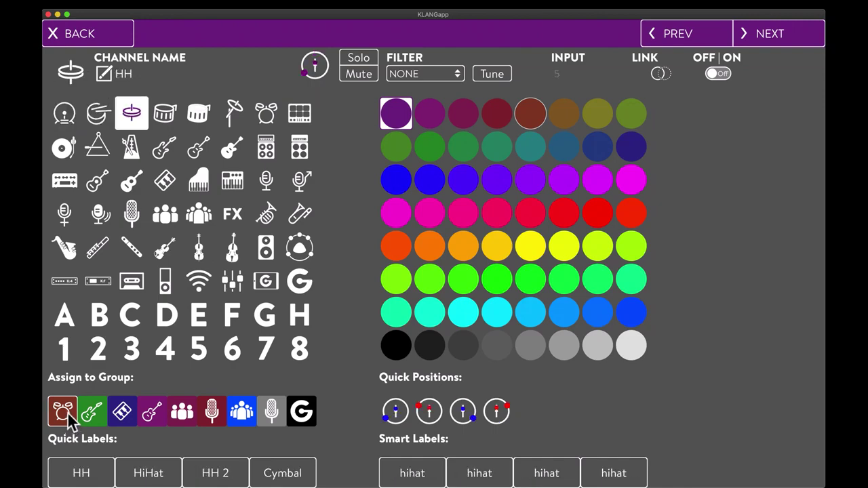
pyautogui.click(67, 412)
pyautogui.click(67, 413)
pyautogui.press('super+Right')
pyautogui.press('super+Right')
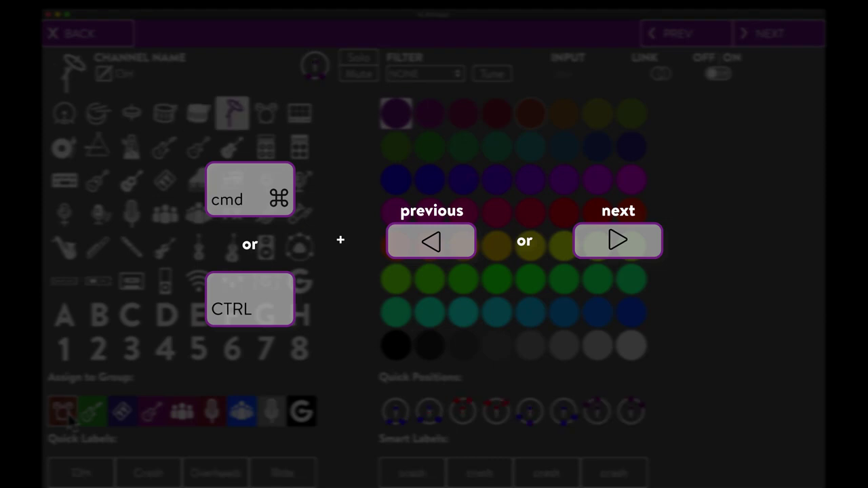
pyautogui.press('super+Right')
pyautogui.press('super+Right')
# Assign Keys to the Keys group, Guitar to the Guitar group, Voc Nat and Voc Lew to BG Vocal, and Lead Mic to its own group
pyautogui.click(129, 413)
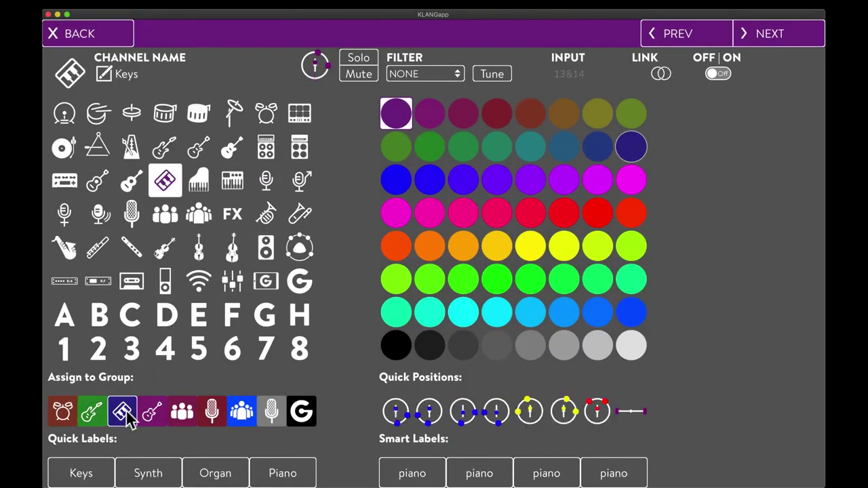
pyautogui.click(150, 415)
pyautogui.click(168, 409)
pyautogui.click(177, 415)
pyautogui.click(186, 411)
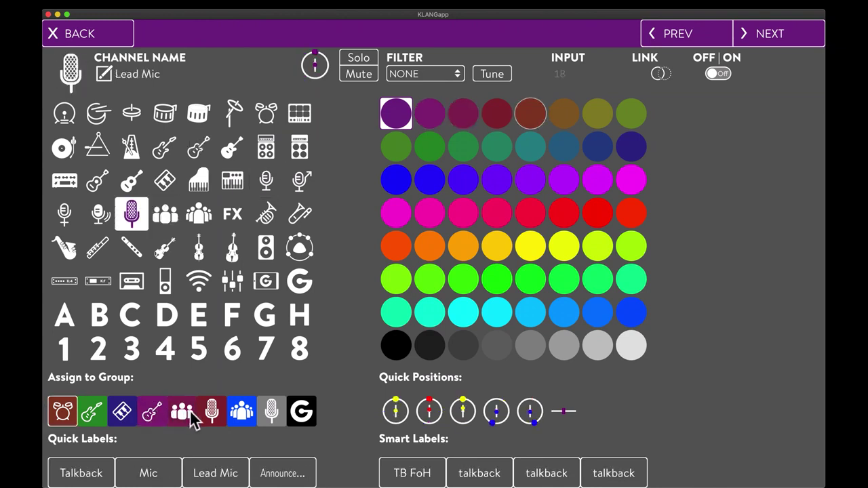
pyautogui.click(210, 412)
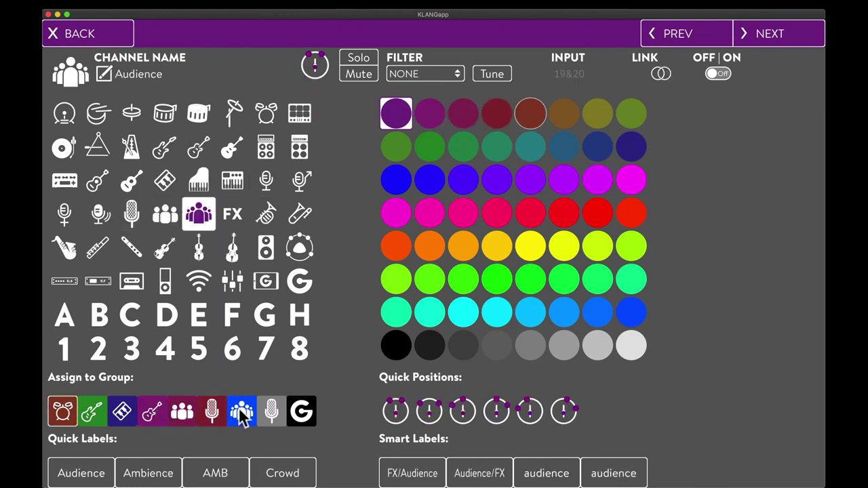
# Assign Audience, Drum Verb and Voc Verb to the Audience/FX group, both TB channels to Talkback, and SubMix Dr to Spare
pyautogui.click(240, 412)
pyautogui.click(270, 414)
pyautogui.click(271, 413)
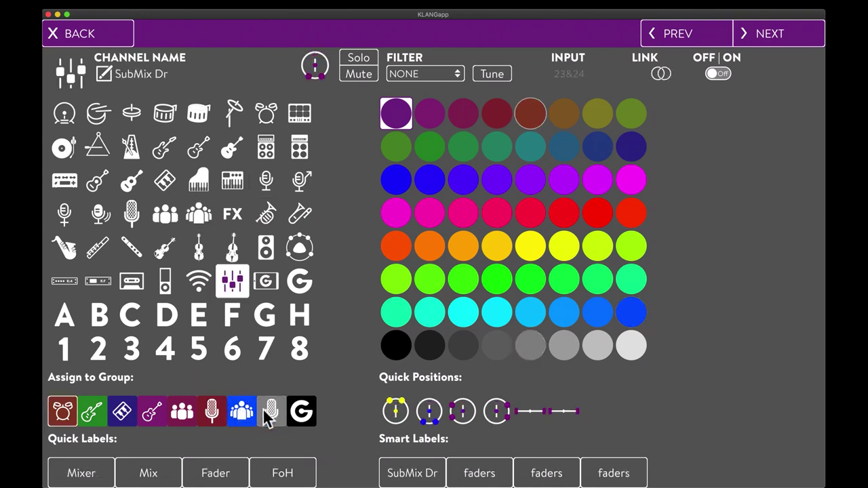
pyautogui.click(297, 415)
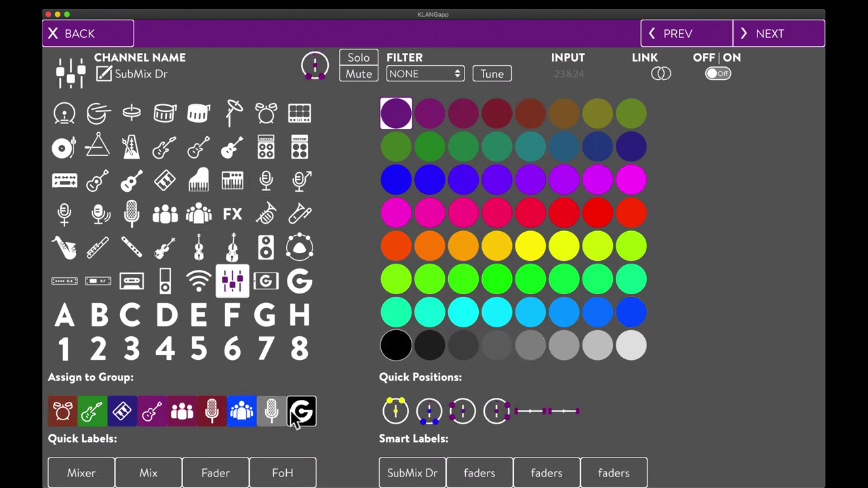
pyautogui.click(243, 411)
pyautogui.click(243, 411)
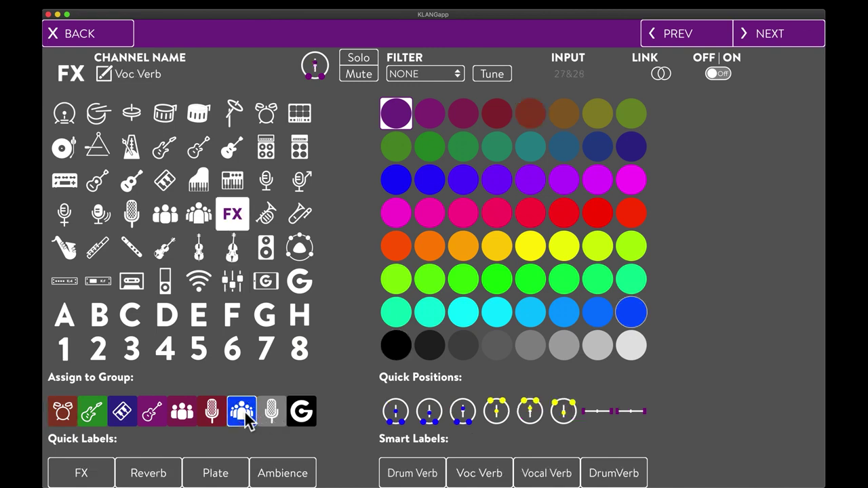
# Assign all remaining unused channels after Voc Verb to the Spare group
pyautogui.click(307, 415)
pyautogui.click(306, 414)
pyautogui.click(307, 415)
pyautogui.click(306, 415)
pyautogui.click(306, 415)
pyautogui.click(306, 415)
pyautogui.click(306, 415)
pyautogui.click(307, 415)
pyautogui.click(307, 415)
pyautogui.click(307, 415)
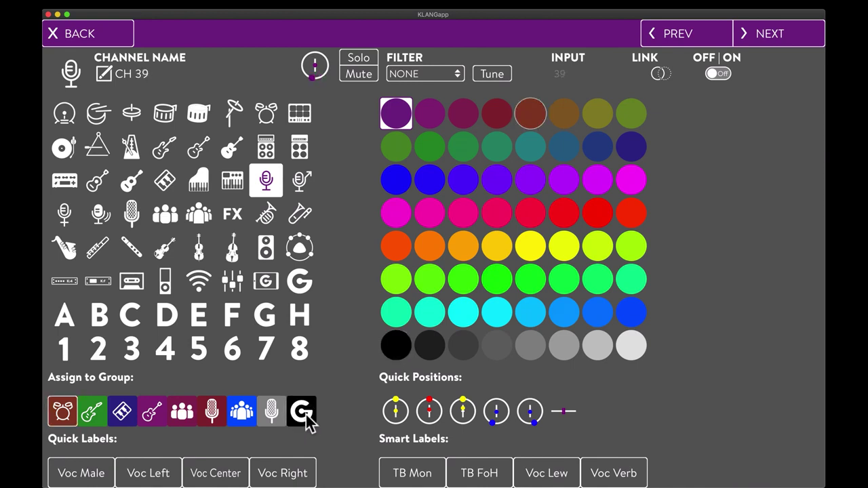
pyautogui.click(306, 415)
pyautogui.click(306, 415)
pyautogui.click(306, 415)
pyautogui.click(306, 414)
pyautogui.click(306, 415)
pyautogui.click(306, 415)
pyautogui.click(306, 415)
pyautogui.click(306, 415)
pyautogui.click(306, 414)
pyautogui.click(307, 414)
pyautogui.click(307, 415)
pyautogui.click(306, 415)
pyautogui.click(307, 415)
pyautogui.click(306, 415)
pyautogui.click(306, 415)
pyautogui.click(307, 415)
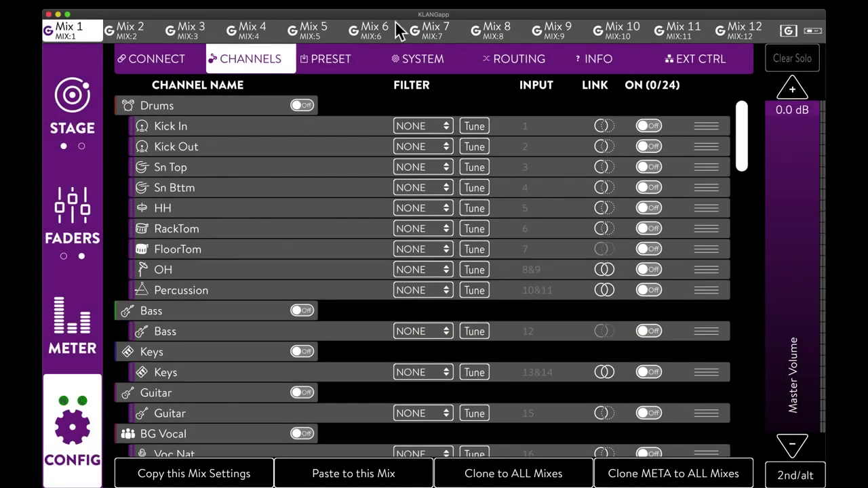
# Switch on the Drums, Bass, Keys, Guitar, BG Vocal, Lead Mic, Audience/FX and Talkback groups
pyautogui.click(301, 105)
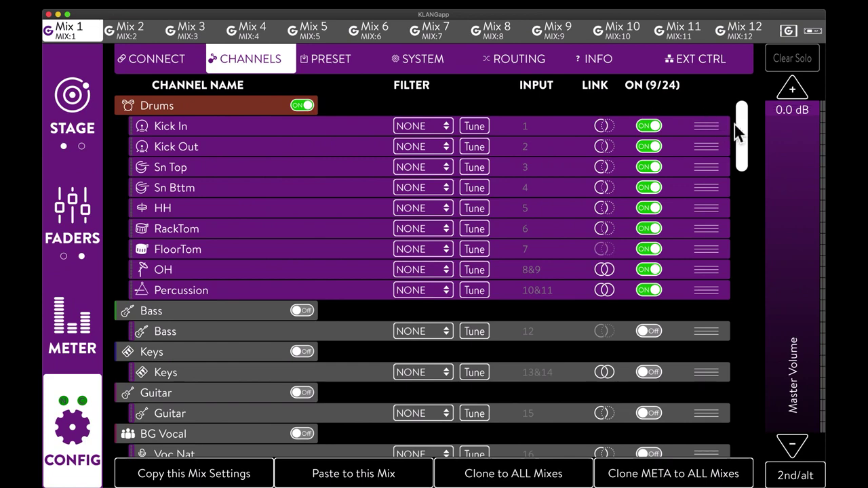
pyautogui.moveTo(739, 135); pyautogui.dragTo(744, 174)
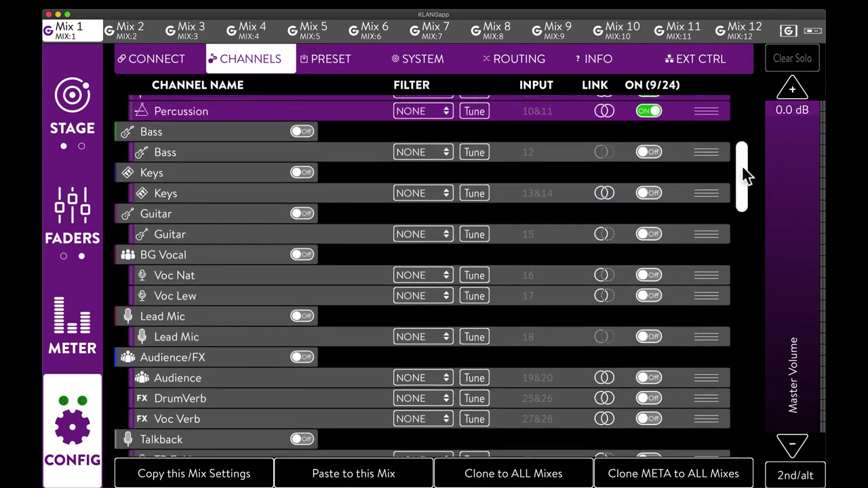
pyautogui.click(303, 132)
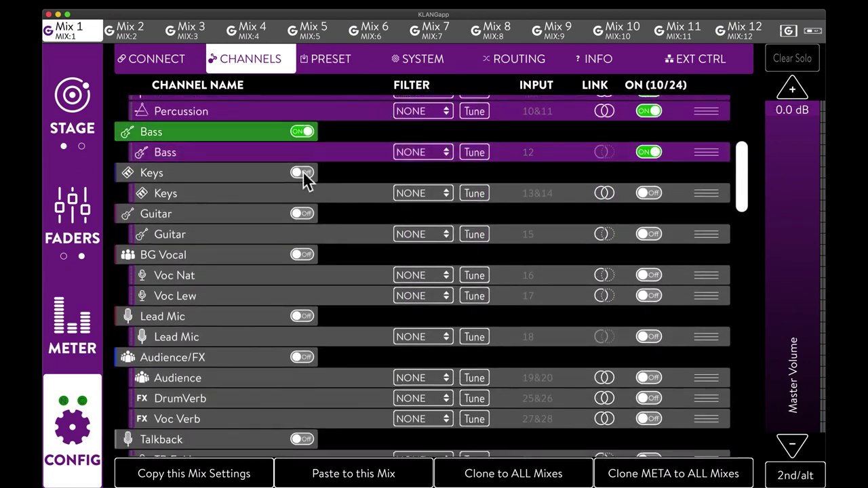
pyautogui.click(302, 173)
pyautogui.click(303, 213)
pyautogui.click(302, 254)
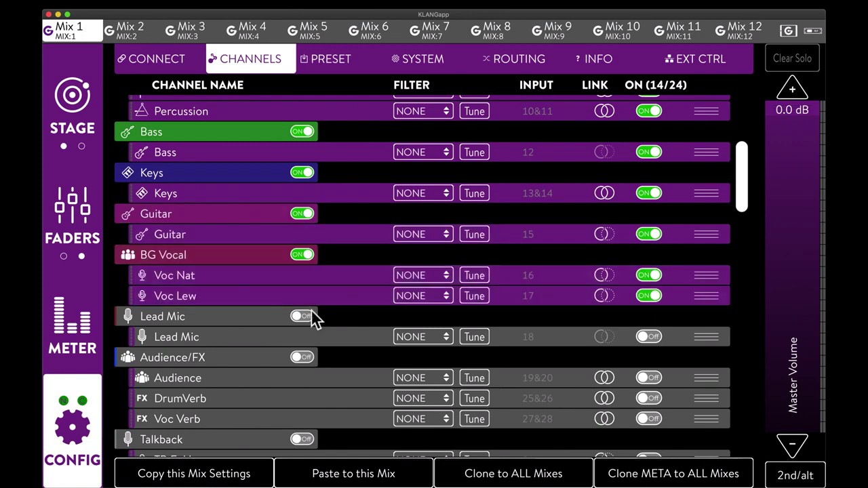
pyautogui.click(302, 316)
pyautogui.click(303, 357)
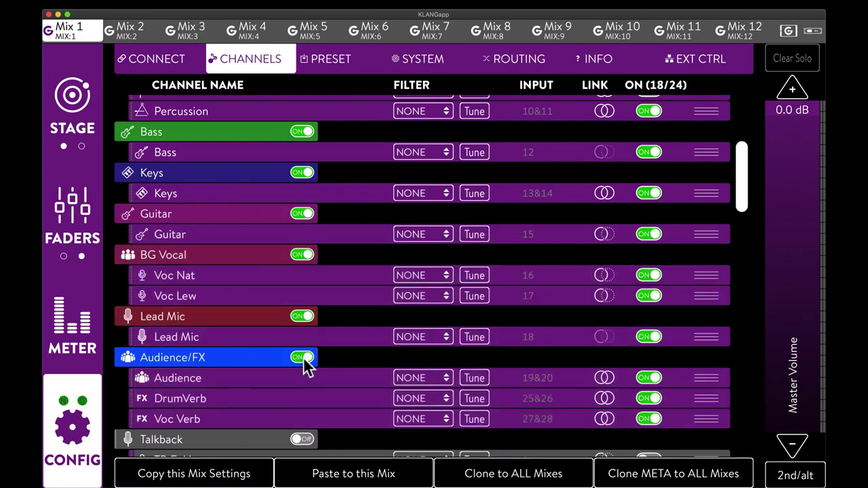
pyautogui.click(302, 439)
pyautogui.moveTo(741, 175); pyautogui.dragTo(738, 92)
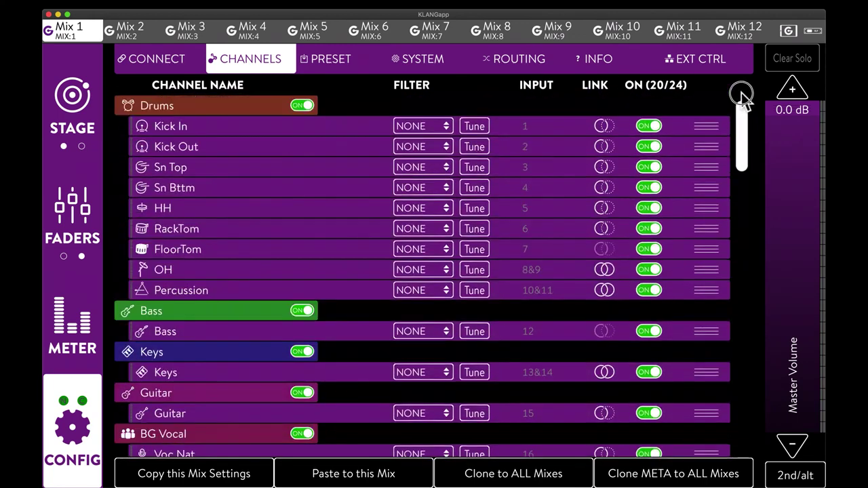
# Assign each group's color to its member channels, from Drums through the last groups, and return to the channel list
pyautogui.click(189, 103)
pyautogui.click(186, 410)
pyautogui.click(187, 411)
pyautogui.click(187, 411)
pyautogui.click(186, 411)
pyautogui.click(186, 411)
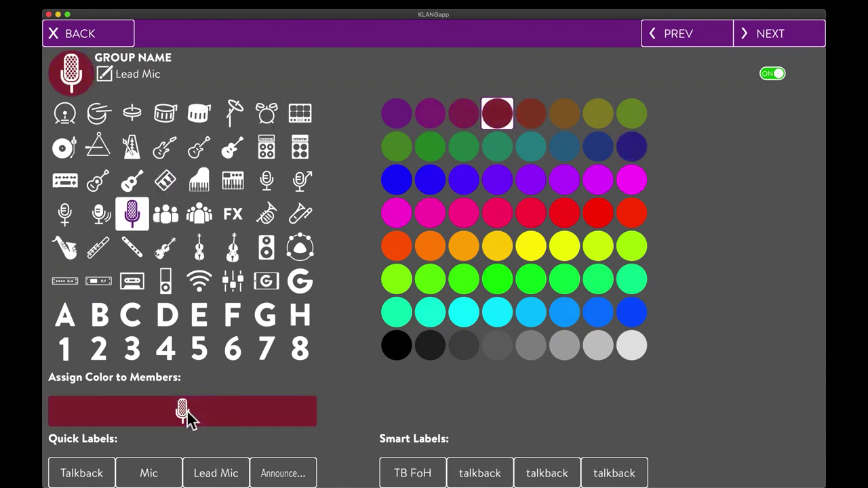
pyautogui.click(187, 412)
pyautogui.click(187, 412)
pyautogui.click(187, 413)
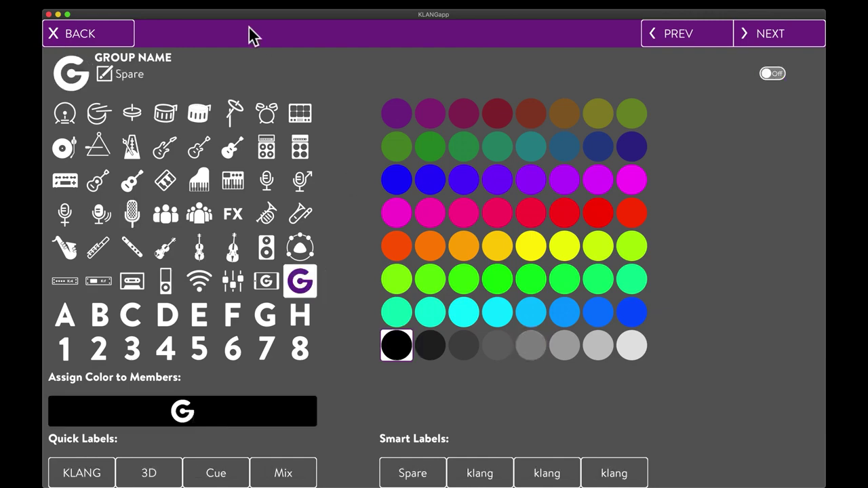
pyautogui.click(111, 33)
pyautogui.moveTo(745, 143); pyautogui.dragTo(745, 117)
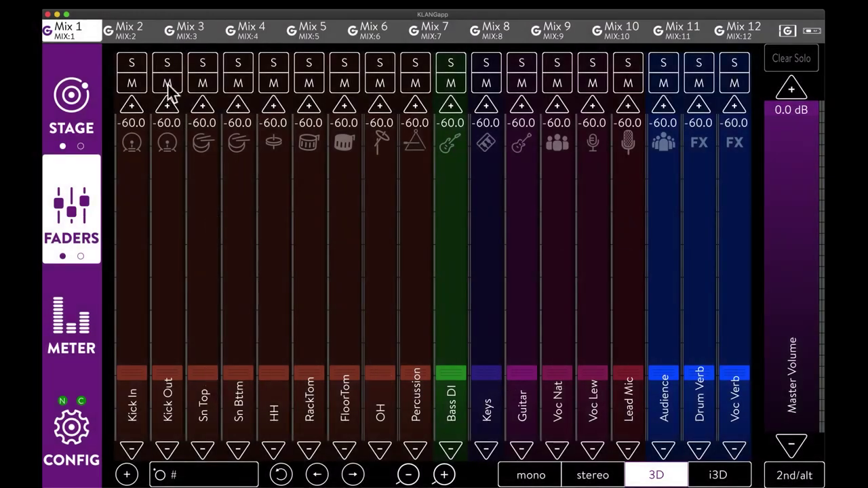
# Raise all channel faders of Mix 1 together to -12 dB and compare with Mix 2
pyautogui.click(793, 90)
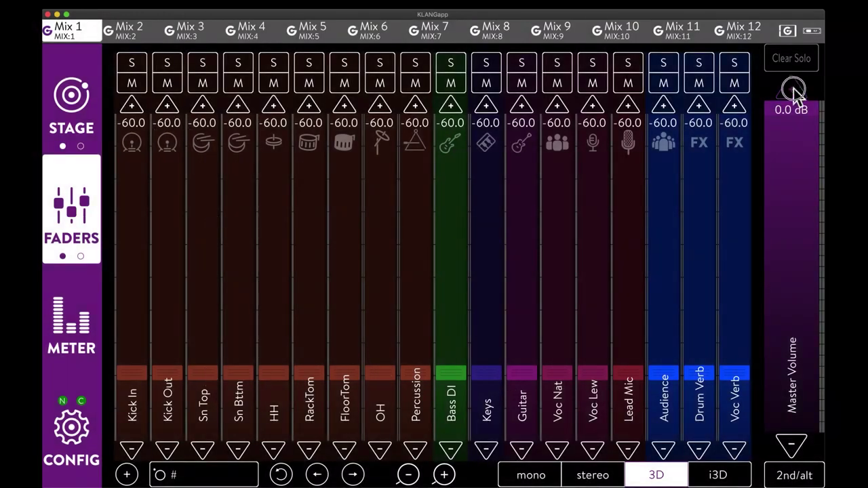
pyautogui.moveTo(793, 90); pyautogui.dragTo(794, 90)
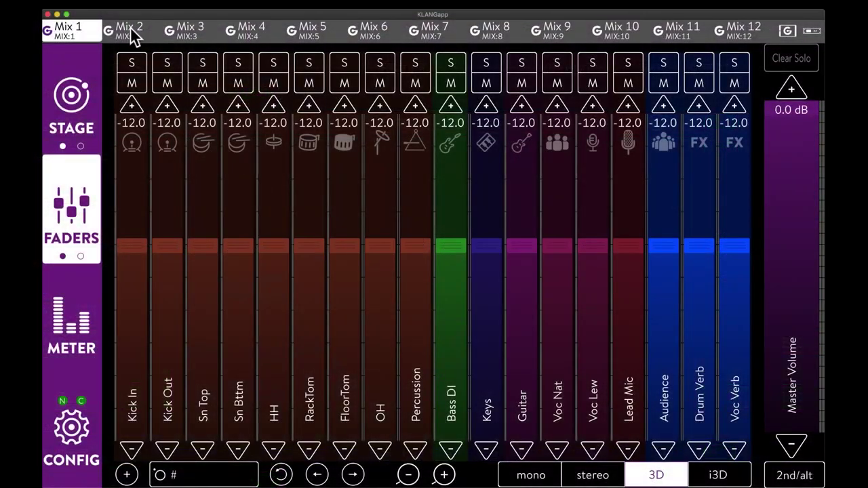
pyautogui.click(129, 28)
pyautogui.click(63, 28)
# Examine the full clone to all mixes without applying it, and check the preset's recall safe settings
pyautogui.click(70, 443)
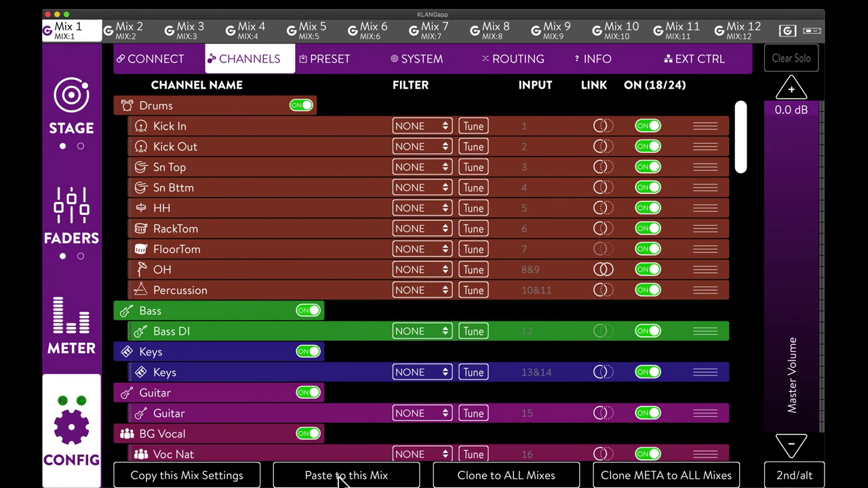
pyautogui.click(541, 479)
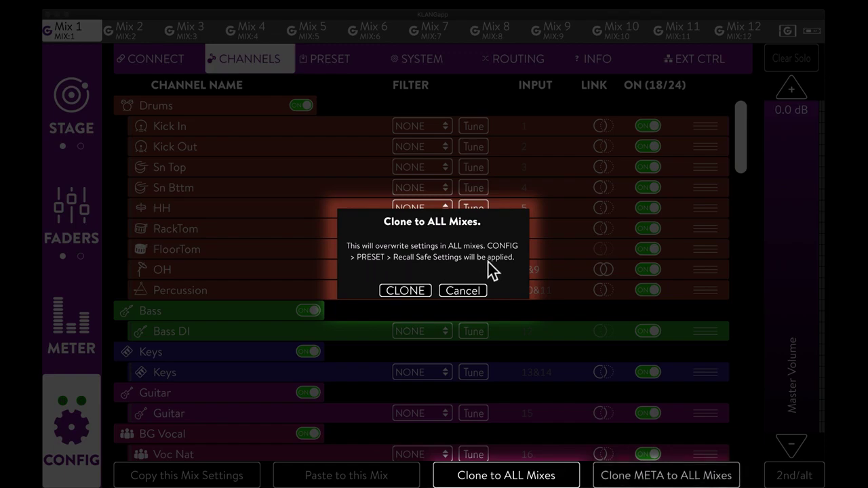
pyautogui.click(463, 291)
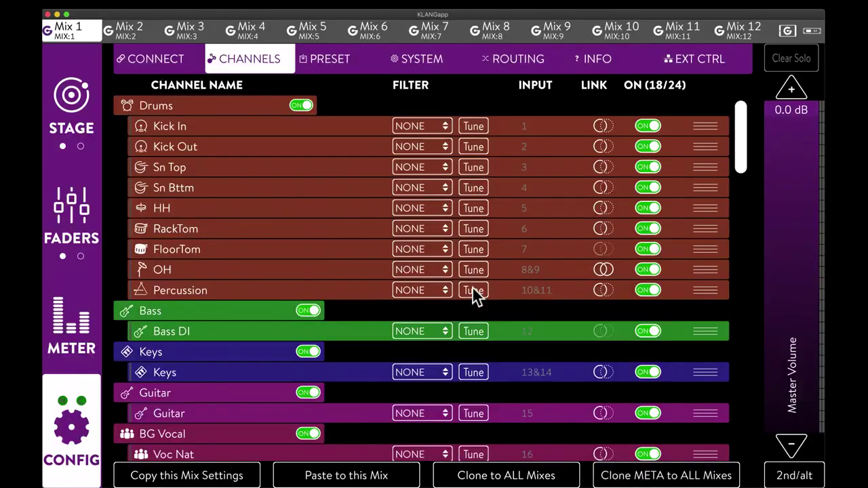
pyautogui.click(336, 68)
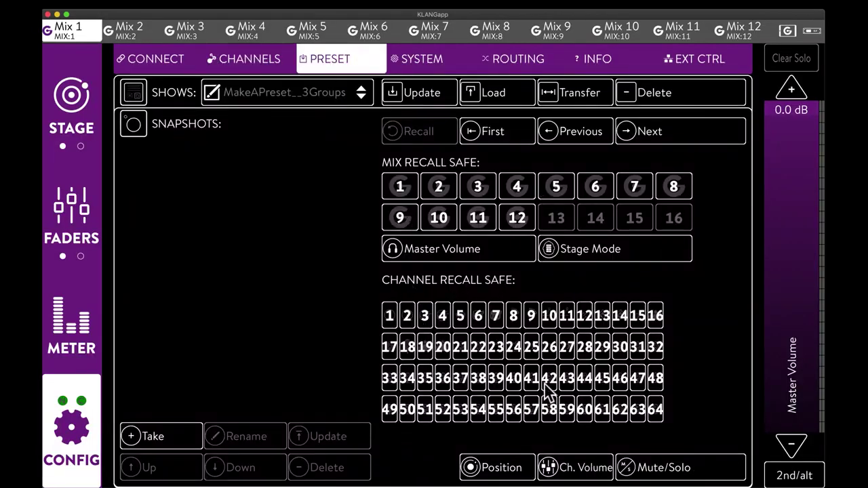
pyautogui.click(243, 59)
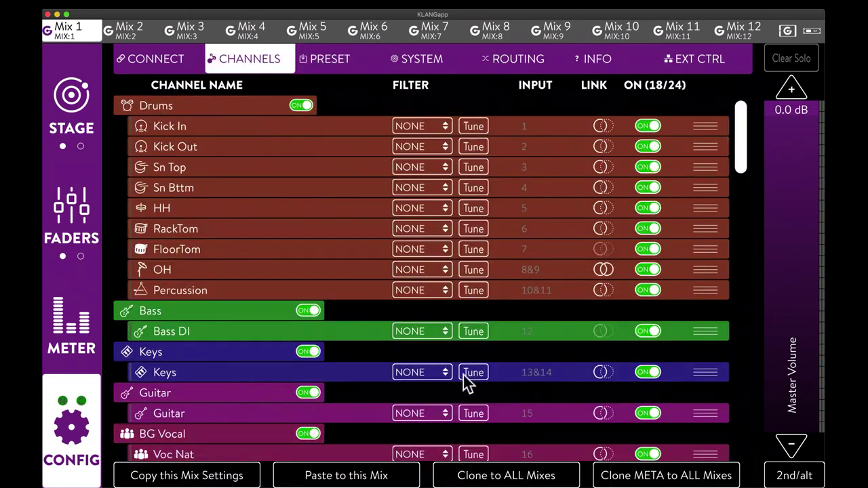
# Review the META clone without applying it, and clone all Mix 1 settings to all mixes, checking the faders of Mix 2
pyautogui.click(663, 476)
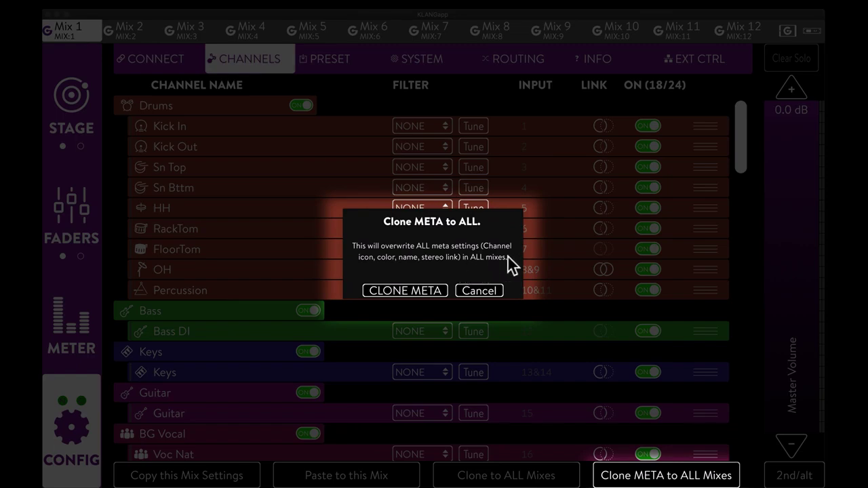
pyautogui.click(483, 292)
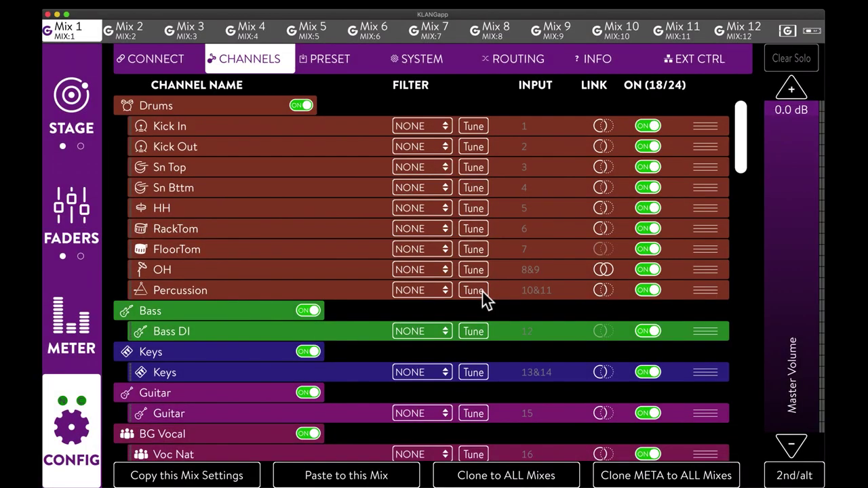
pyautogui.click(510, 476)
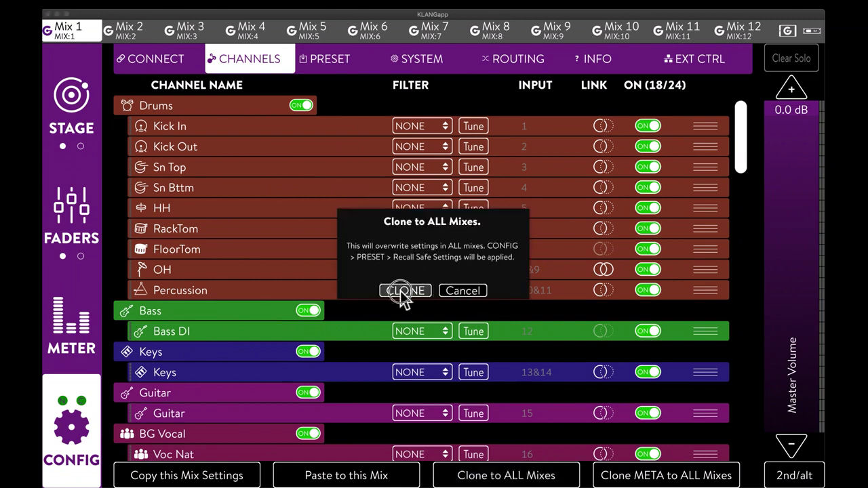
pyautogui.click(404, 291)
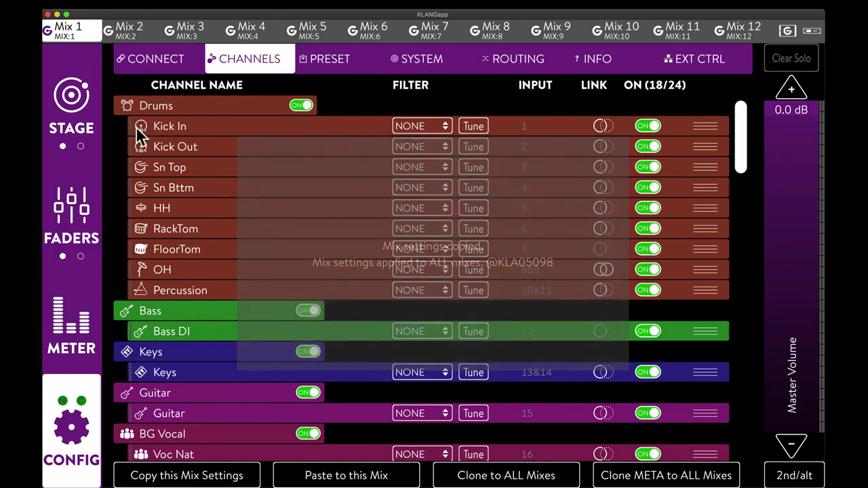
pyautogui.click(86, 216)
pyautogui.click(132, 30)
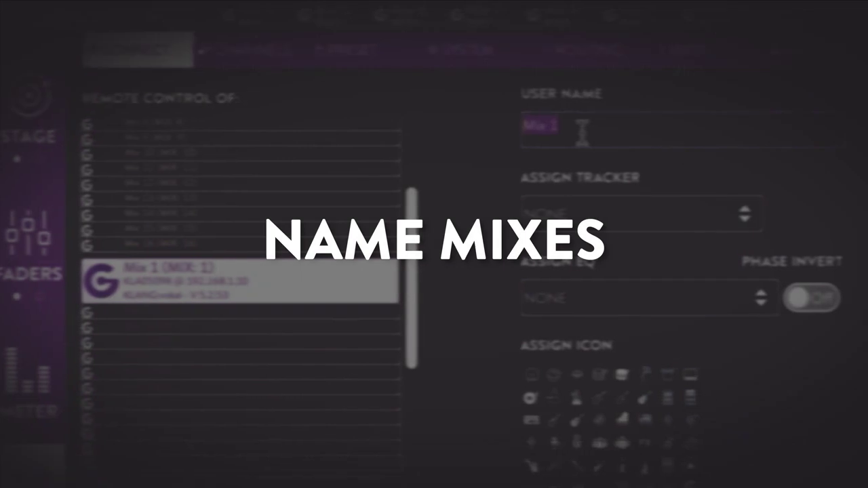
# Open the connection settings of Mix 1 and set its user name to Drums
pyautogui.write('Drums')
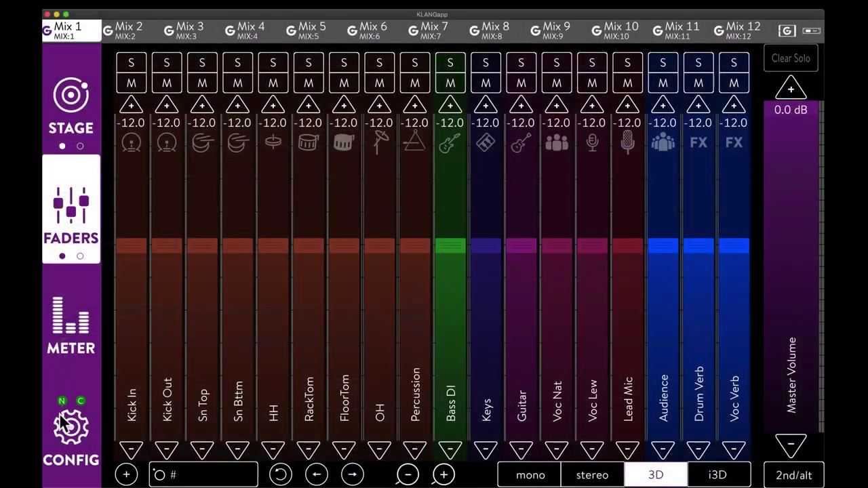
pyautogui.click(67, 427)
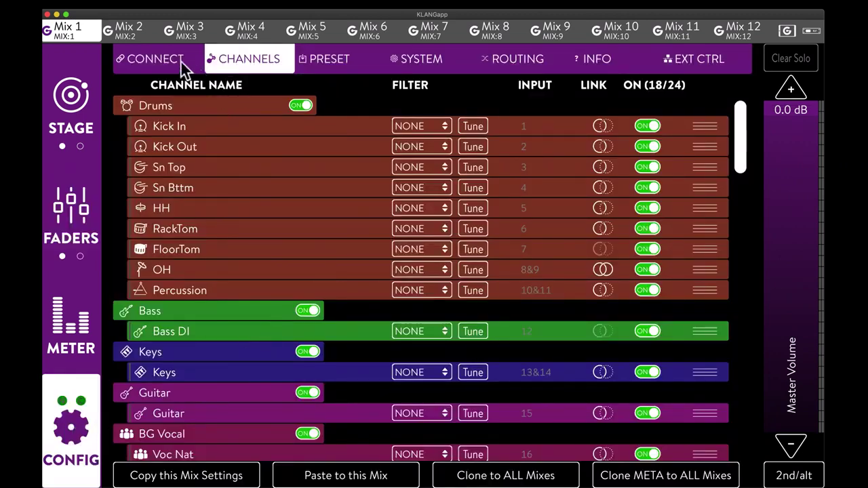
pyautogui.click(160, 60)
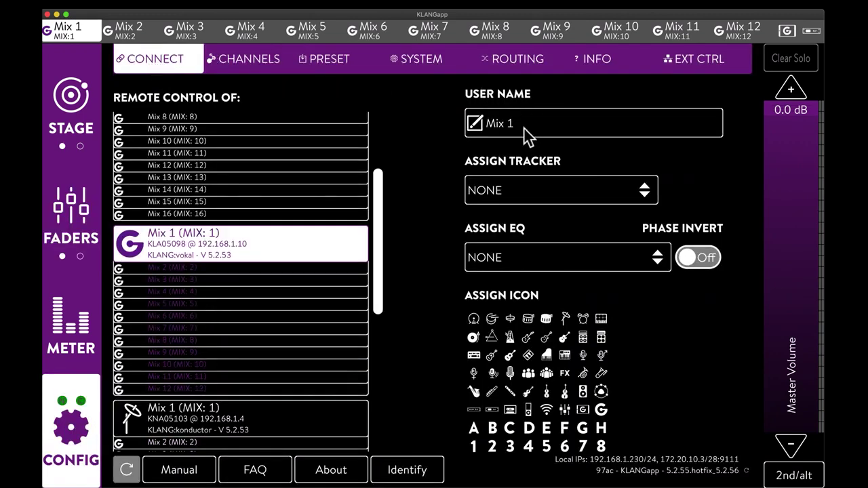
pyautogui.click(515, 125)
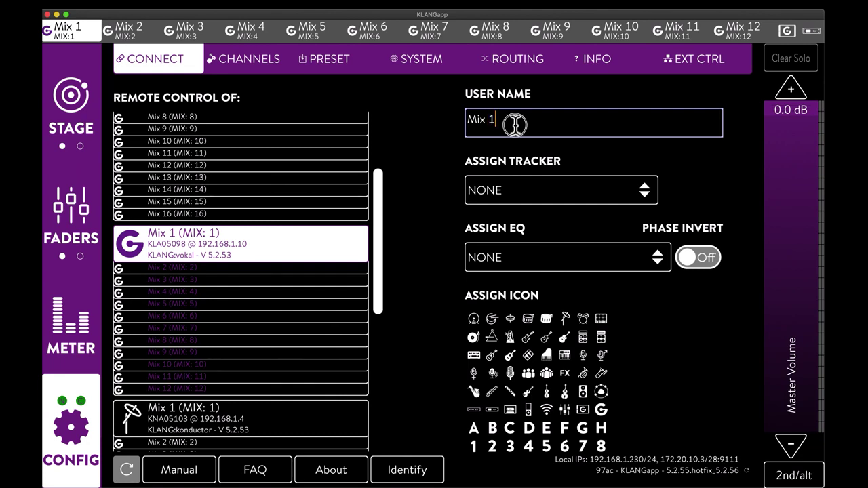
pyautogui.tripleClick(514, 124)
pyautogui.write('Drums')
pyautogui.press('Tab')
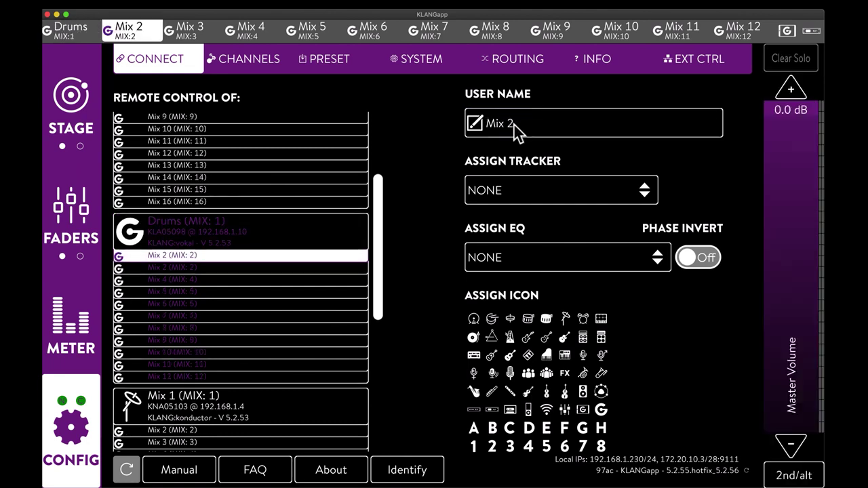
# Name Mix 2 Bass and Mix 3 Percussion
pyautogui.write('Bass')
pyautogui.press('Tab')
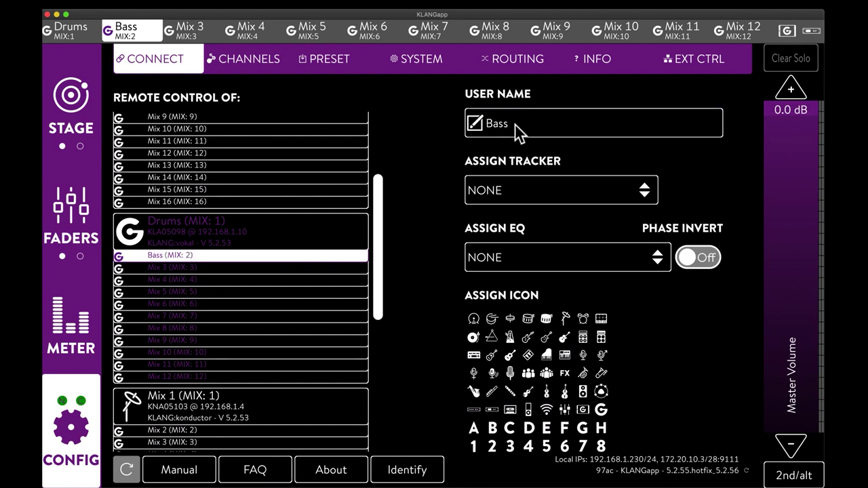
pyautogui.click(515, 125)
pyautogui.write('Percussion')
pyautogui.press('Tab')
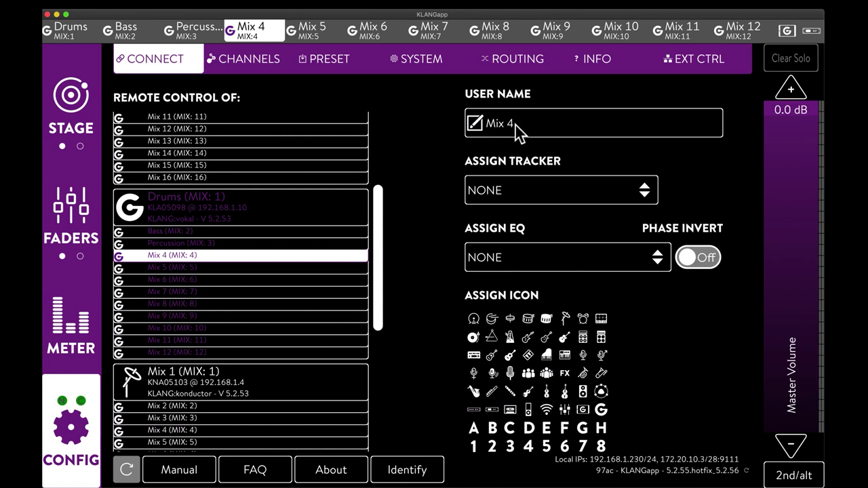
# Name Mix 4 Keys and Mix 5 GTR
pyautogui.click(515, 125)
pyautogui.write('Keys')
pyautogui.press('Tab')
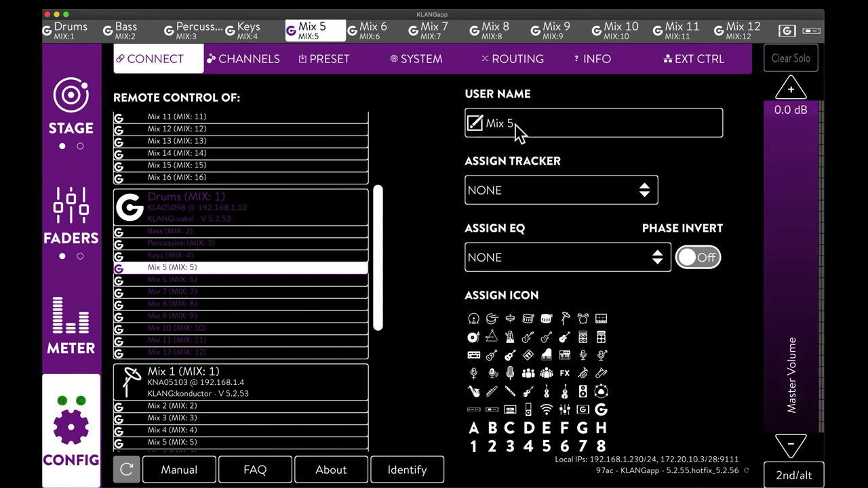
pyautogui.click(515, 126)
pyautogui.write('GTR')
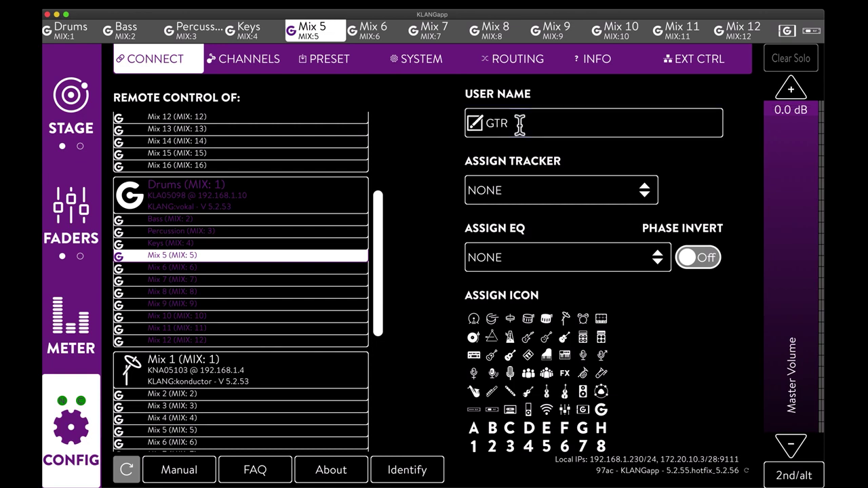
pyautogui.press('Tab')
# Name Mix 6 and Mix 7 with the prefix BVoc followed by the matching backing vocalist's name
pyautogui.click(519, 124)
pyautogui.write('B')
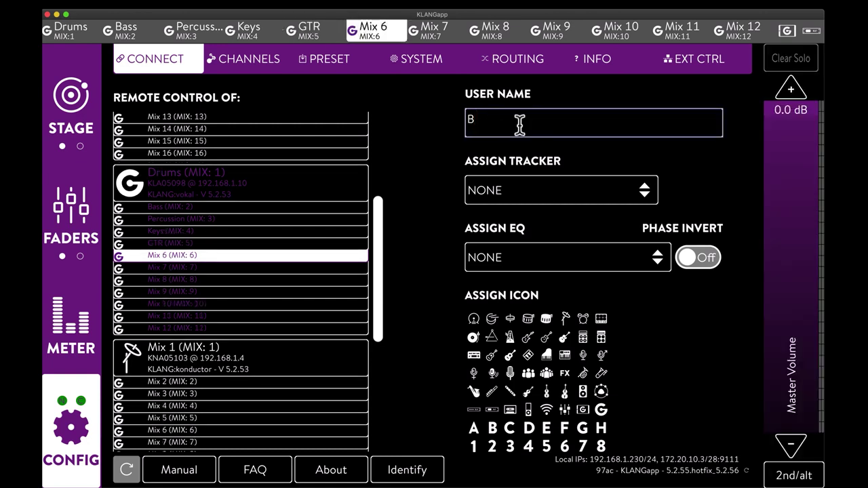
pyautogui.write('Voc Nat')
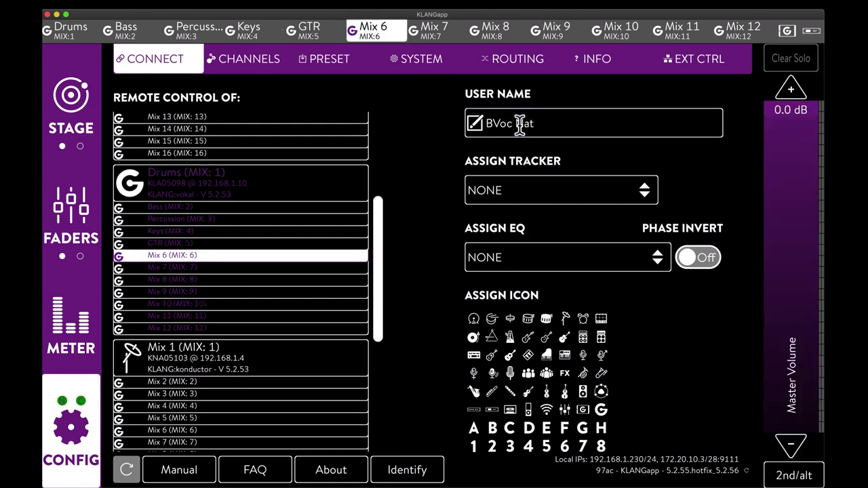
pyautogui.press('Tab')
pyautogui.click(519, 124)
pyautogui.write('BVoc Lew')
pyautogui.press('Tab')
# Name Mix 8 LEAD VOC and assign it the large studio microphone icon
pyautogui.click(519, 124)
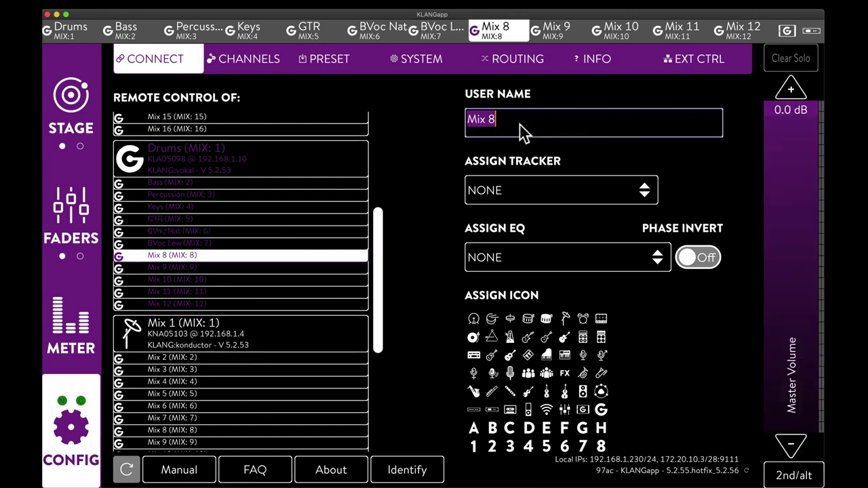
pyautogui.write('LEAD VOC')
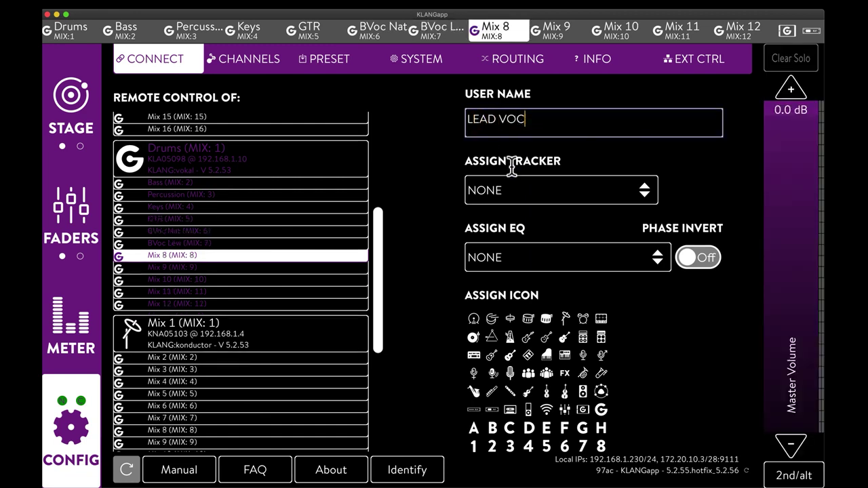
pyautogui.click(512, 373)
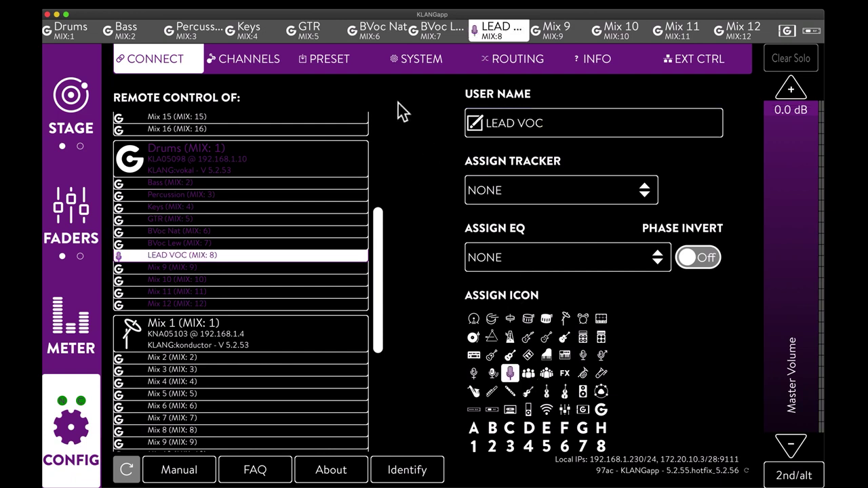
# Assign a small vocal microphone icon to both backing vocal mixes, Mix 7 and Mix 6
pyautogui.click(440, 31)
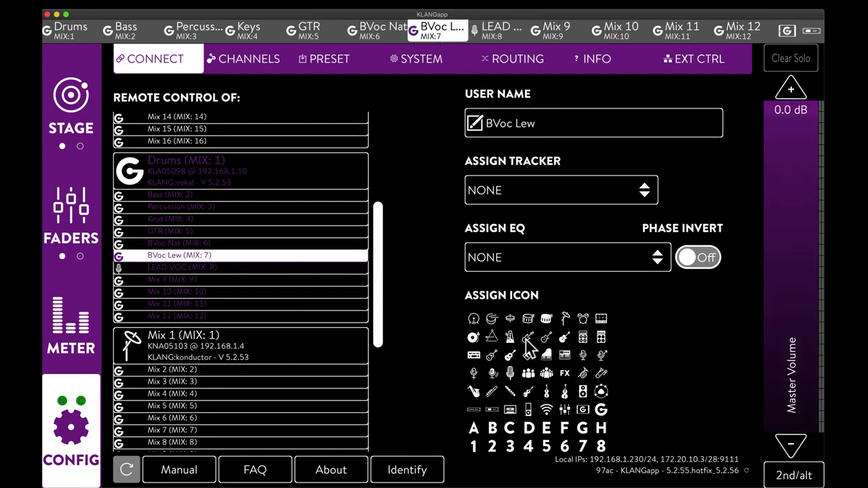
pyautogui.click(582, 355)
pyautogui.press('Up')
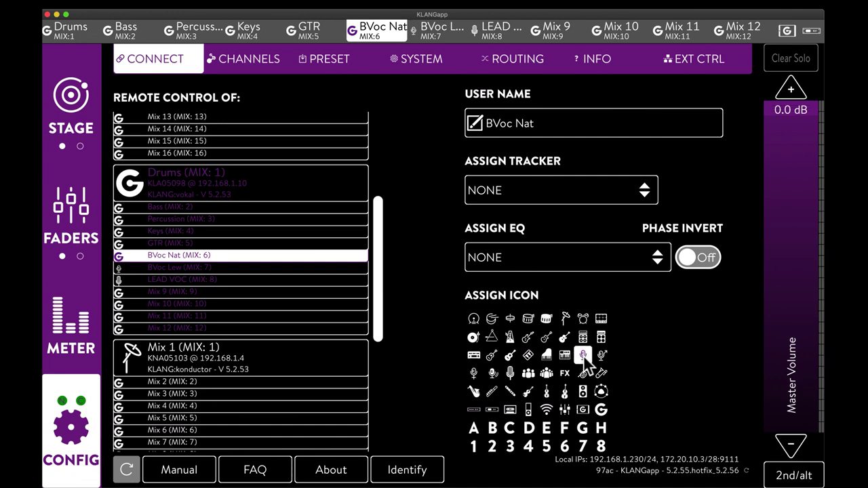
pyautogui.click(583, 355)
# Assign the electric guitar icon to the GTR mix and the keyboard icon to the Keys mix
pyautogui.press('Up')
pyautogui.click(547, 336)
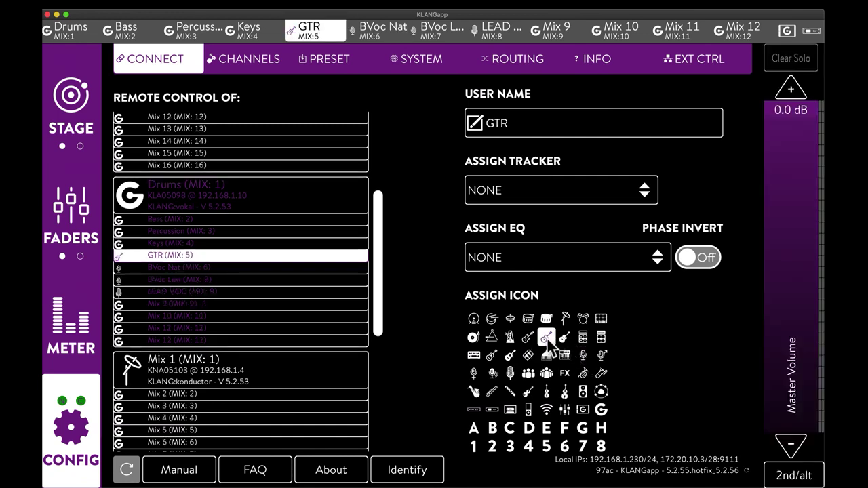
pyautogui.press('Up')
pyautogui.click(529, 354)
# Assign the triangle icon to the Percussion mix, the bass guitar icon to Bass, and the drum kit icon to Drums
pyautogui.press('Up')
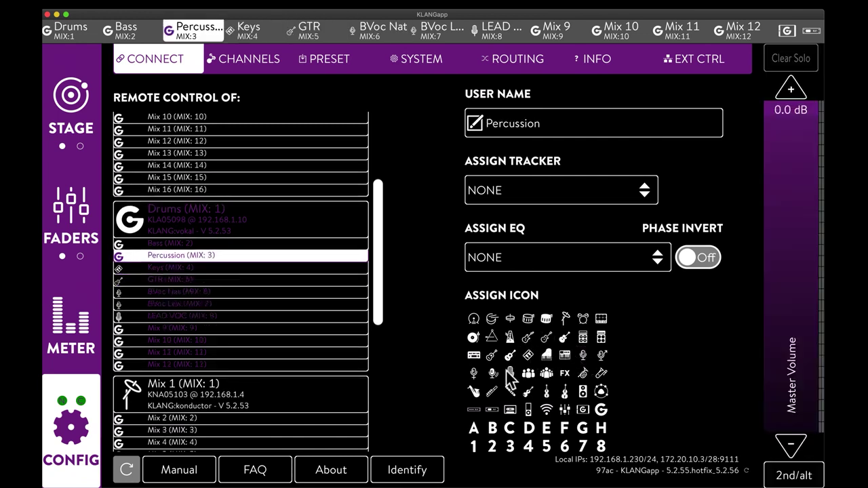
pyautogui.click(491, 337)
pyautogui.press('Up')
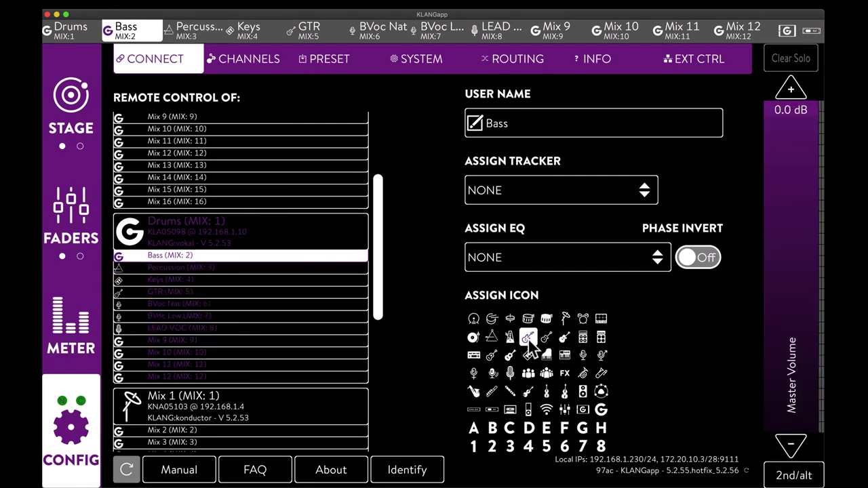
pyautogui.click(529, 337)
pyautogui.press('Up')
pyautogui.click(583, 319)
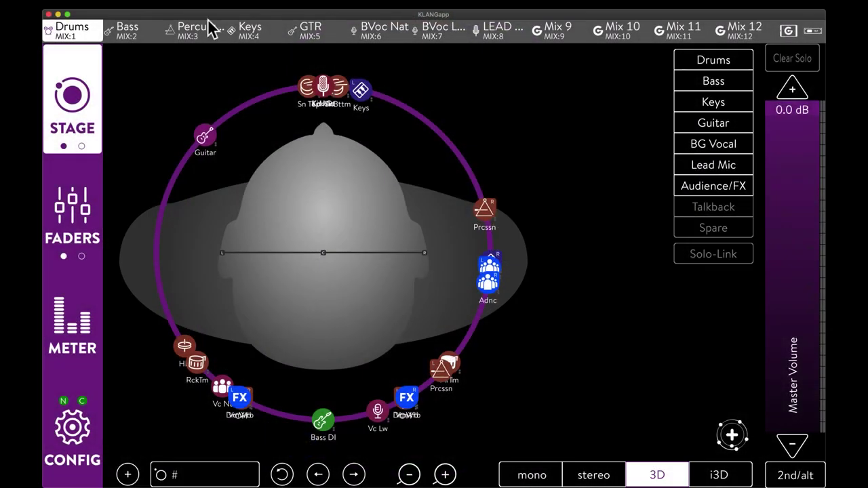
# In the Drums mix, apply the front-centre quick positions to the Kick In, Kick Out and snare channels
pyautogui.click(71, 439)
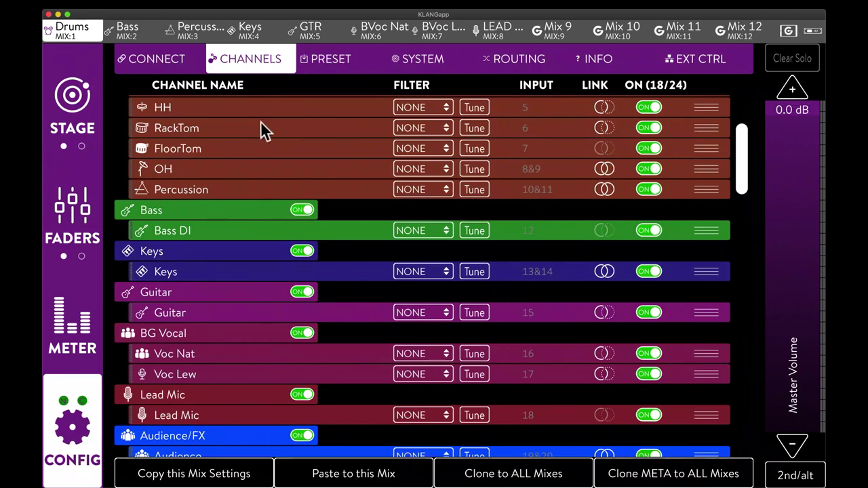
pyautogui.scroll(3, 745, 122)
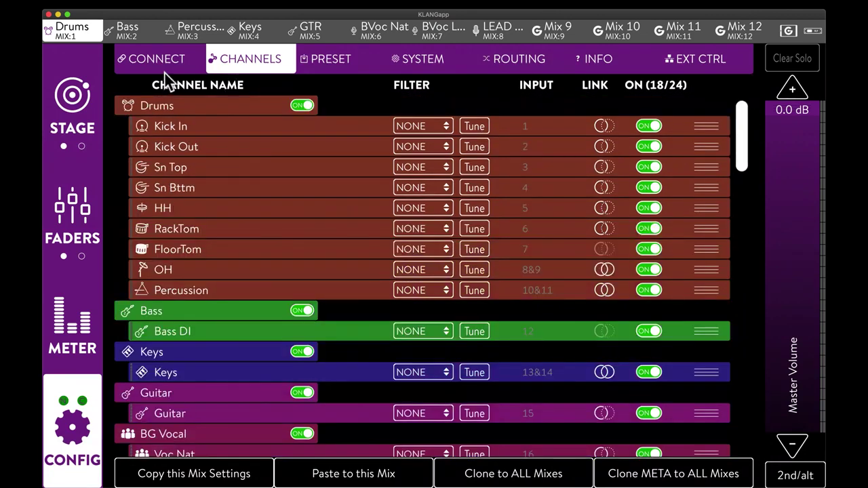
pyautogui.click(190, 127)
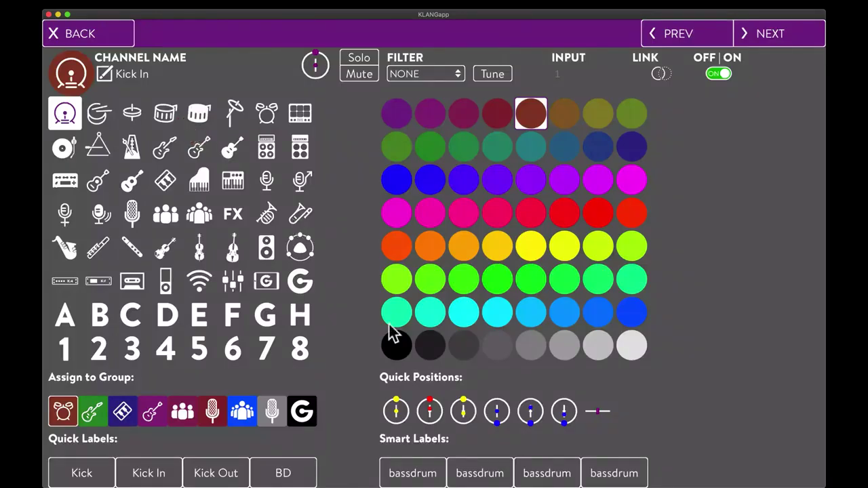
pyautogui.click(431, 412)
pyautogui.click(431, 411)
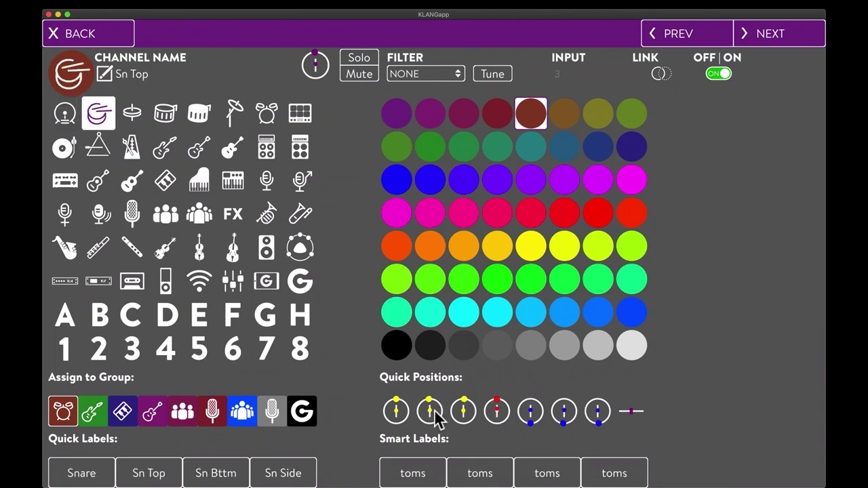
pyautogui.click(503, 419)
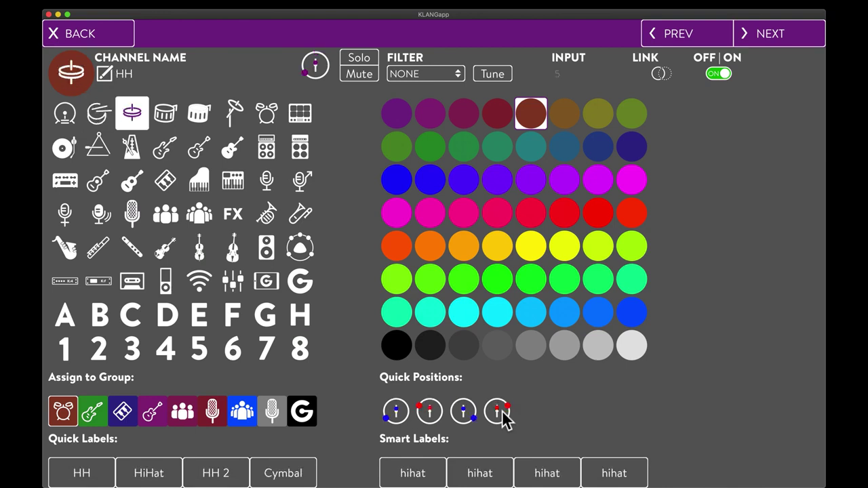
# Apply front quick positions to the HH, RackTom, FloorTom and OH channels of the Drums mix, and return to the channel list
pyautogui.click(434, 413)
pyautogui.click(434, 414)
pyautogui.click(434, 413)
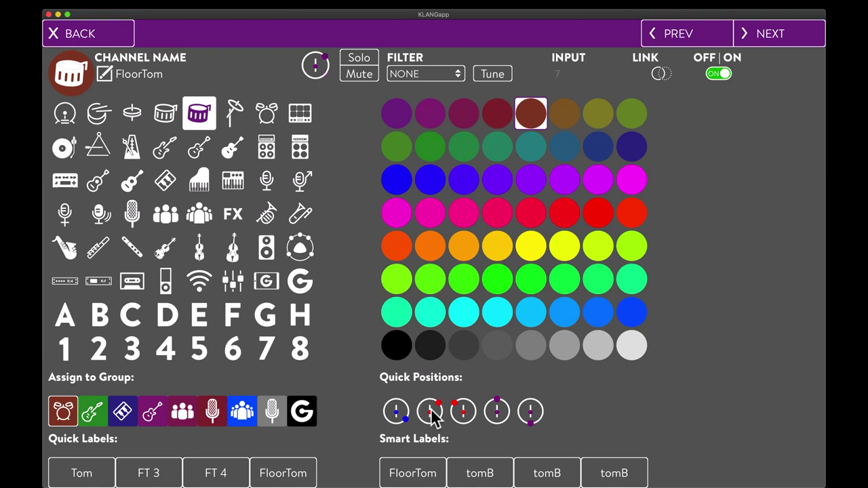
pyautogui.click(507, 412)
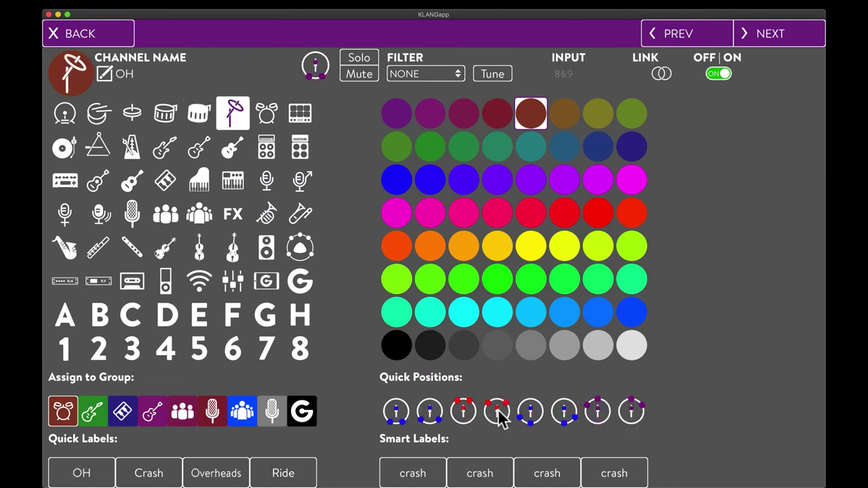
pyautogui.click(94, 39)
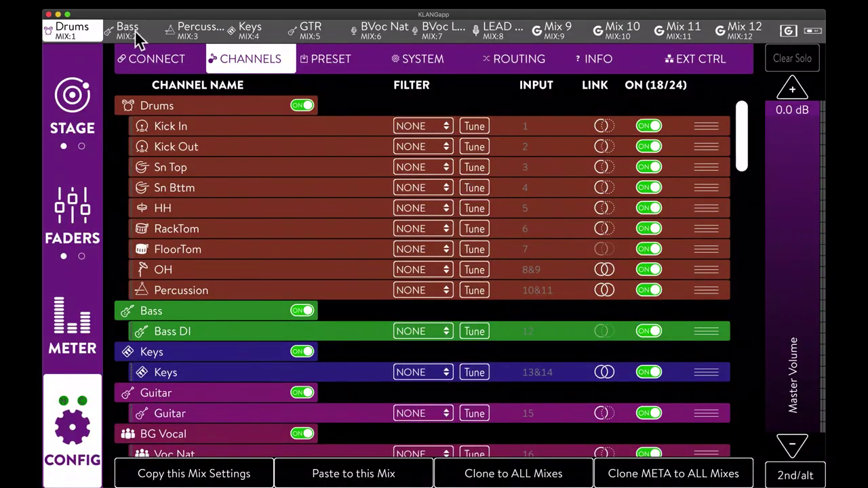
# In the Percussion mix, apply the last front stereo quick position to the Percussion channel
pyautogui.click(208, 35)
pyautogui.click(194, 287)
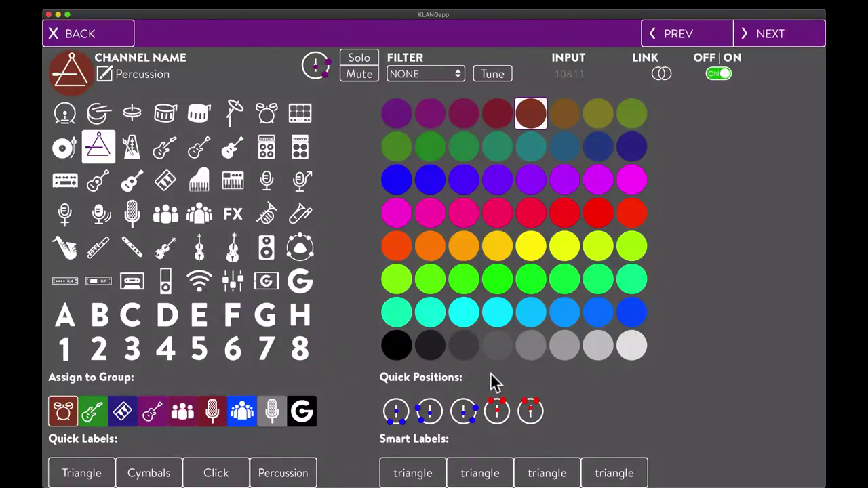
pyautogui.click(533, 409)
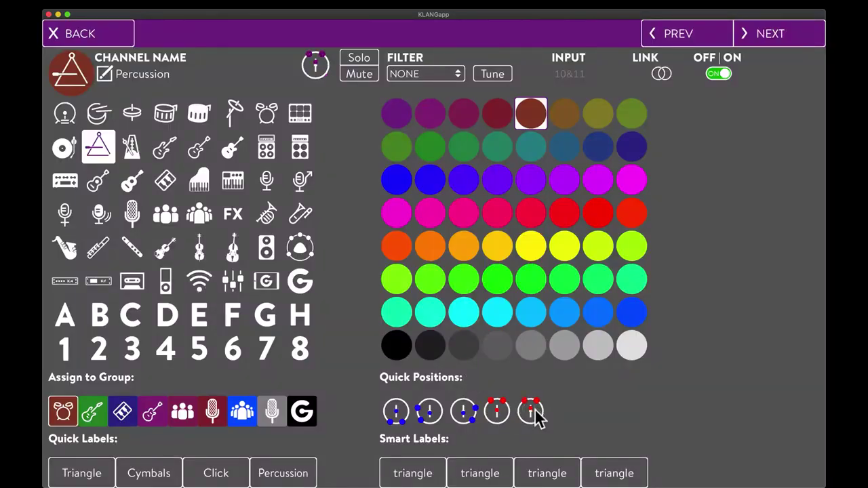
# Apply the front stereo quick position to Keys in the Keys mix and the last front-centre one to Guitar in the GTR mix
pyautogui.click(112, 33)
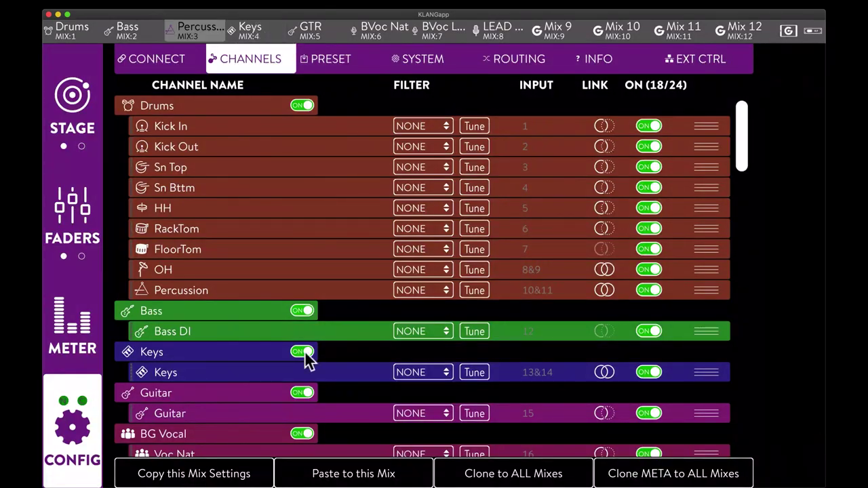
pyautogui.click(171, 371)
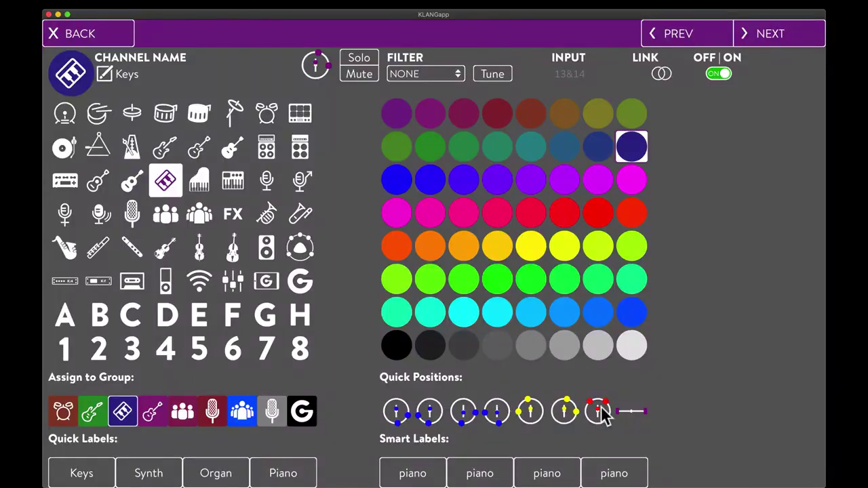
pyautogui.click(110, 34)
pyautogui.click(312, 31)
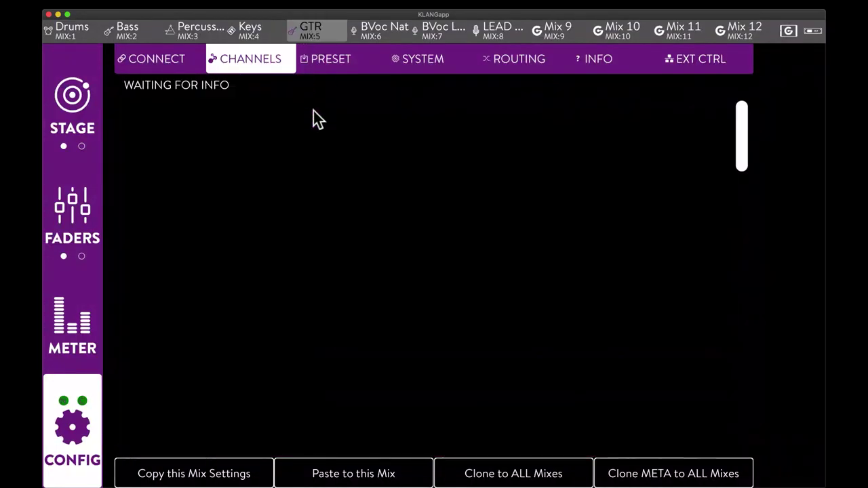
pyautogui.click(187, 415)
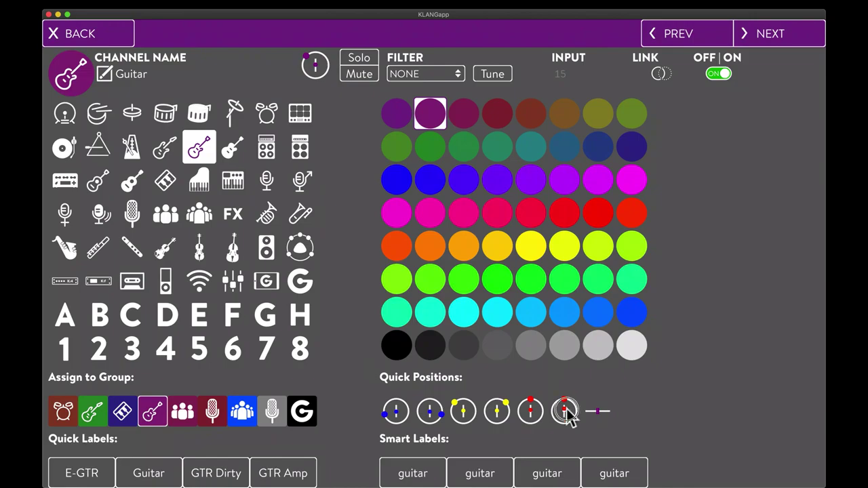
pyautogui.click(116, 33)
# Apply the red front-centre quick position to Voc Nat in the BVoc Nat mix (MIX:6) and to Voc Lew in the second backing-vocal mix (MIX:7)
pyautogui.click(375, 30)
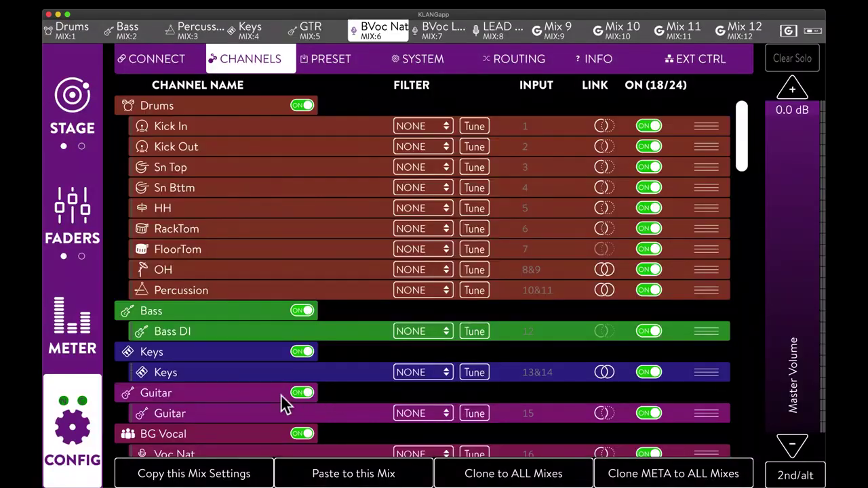
pyautogui.moveTo(741, 144); pyautogui.dragTo(738, 194)
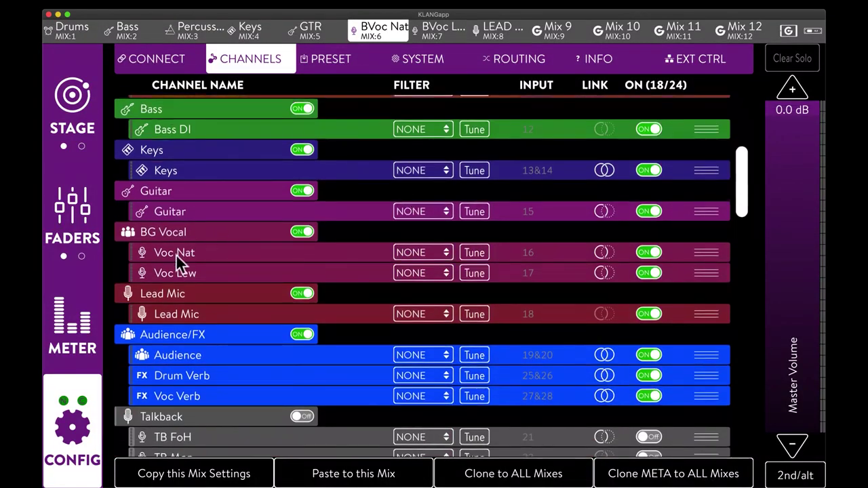
pyautogui.click(176, 253)
pyautogui.click(430, 412)
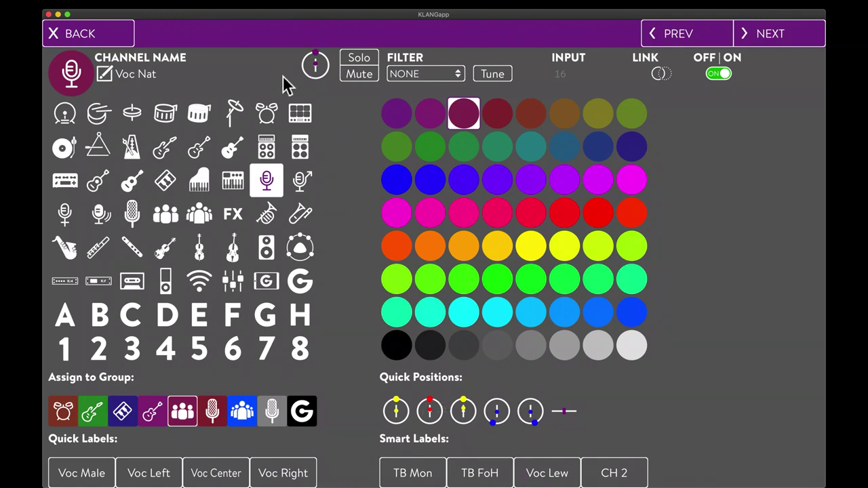
pyautogui.click(428, 42)
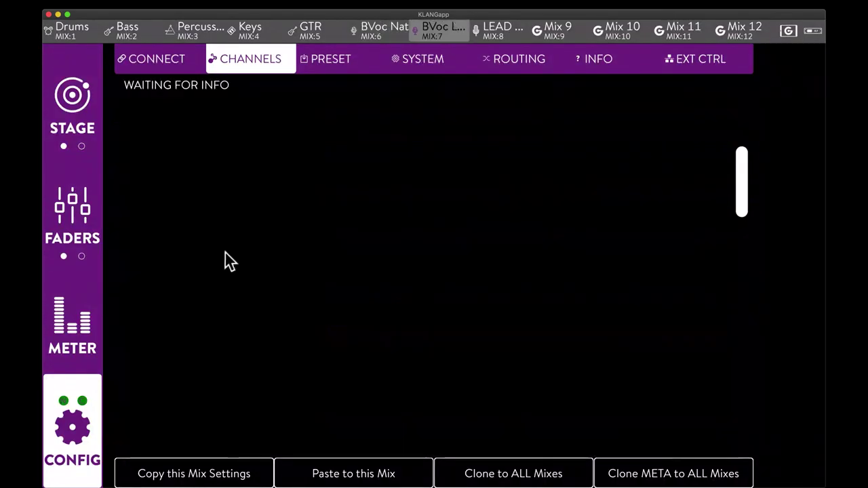
pyautogui.click(185, 275)
pyautogui.click(429, 411)
pyautogui.click(114, 39)
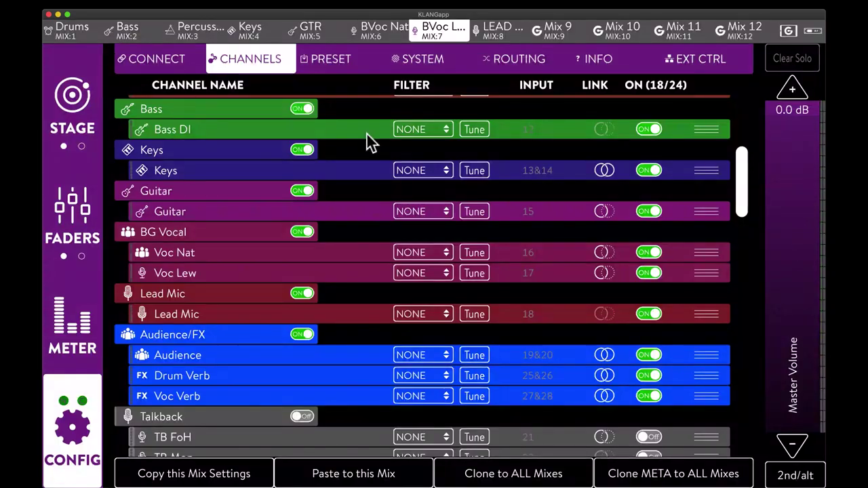
# In the lead vocal mix (MIX:8), apply the red front-centre quick position to the Lead Mic channel
pyautogui.click(509, 24)
pyautogui.click(168, 315)
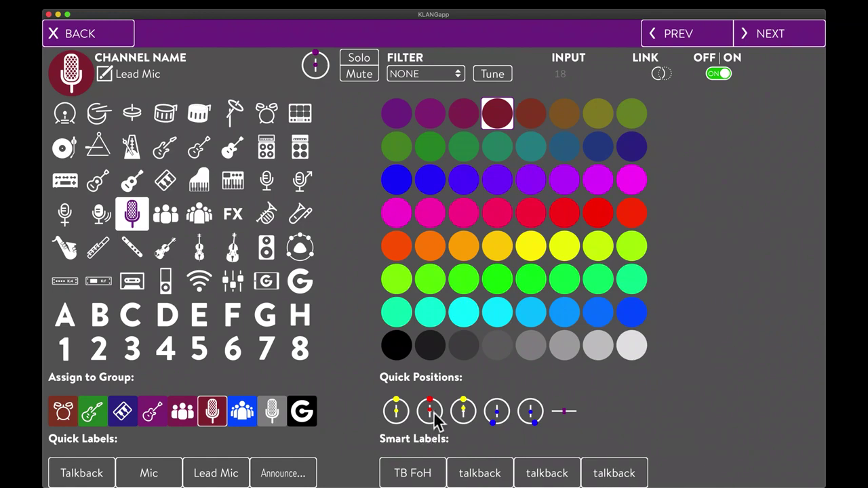
pyautogui.click(109, 32)
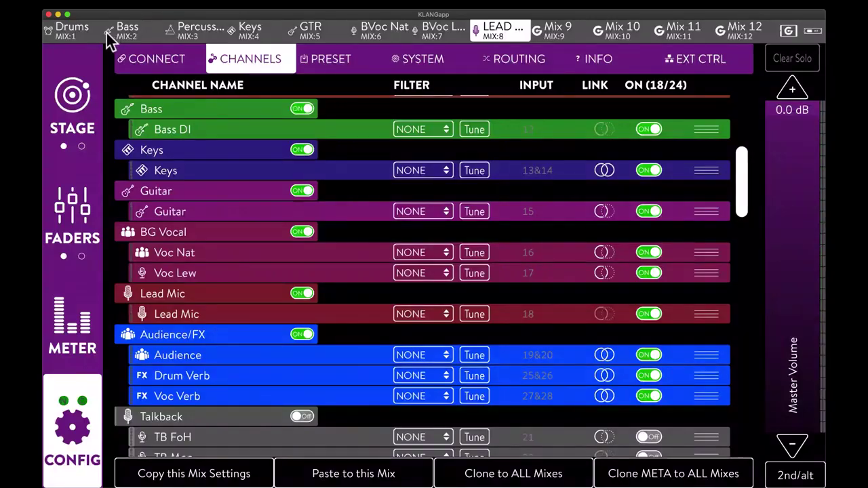
# Review the stage positions of the channels across the Drums, Bass, Percussion, Keys, GTR and BVoc Nat mixes
pyautogui.click(76, 33)
pyautogui.click(72, 95)
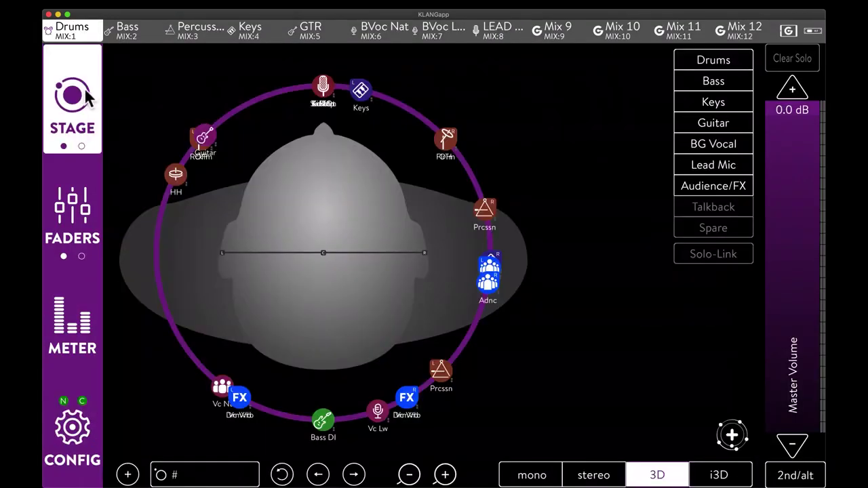
pyautogui.click(95, 84)
pyautogui.click(128, 29)
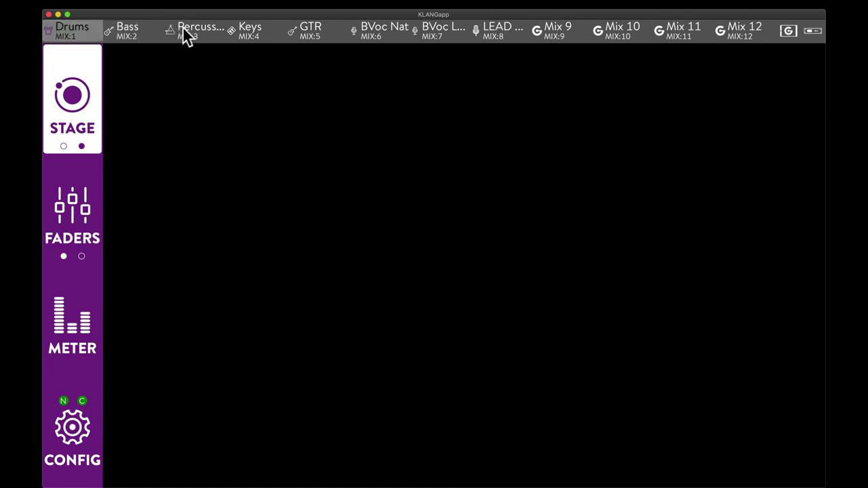
pyautogui.click(195, 33)
pyautogui.click(268, 32)
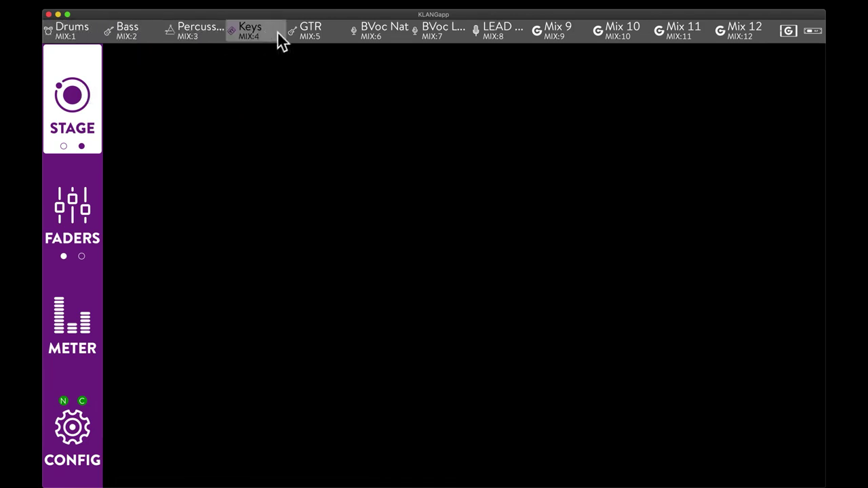
pyautogui.click(320, 34)
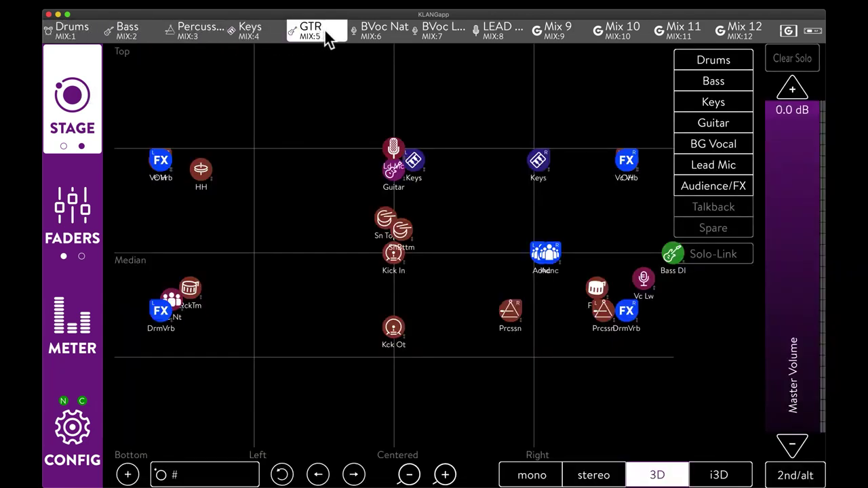
pyautogui.click(376, 31)
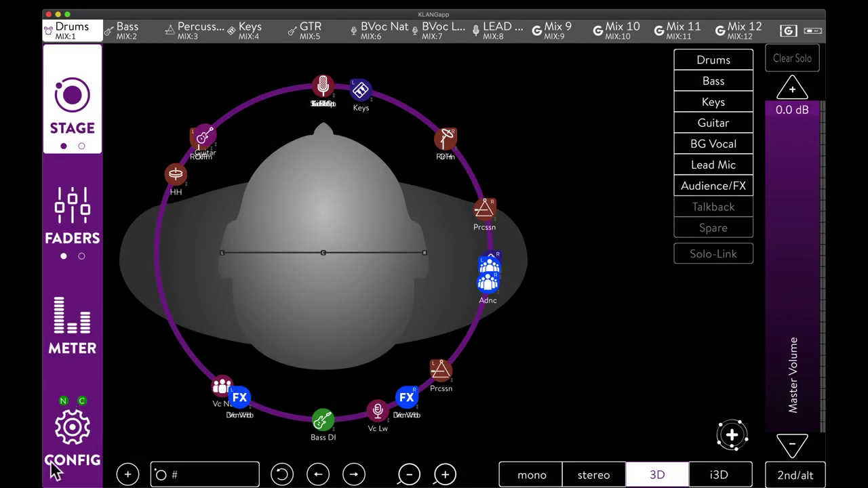
# Update the MakeAPreset show with the current mixes and channel settings
pyautogui.click(70, 447)
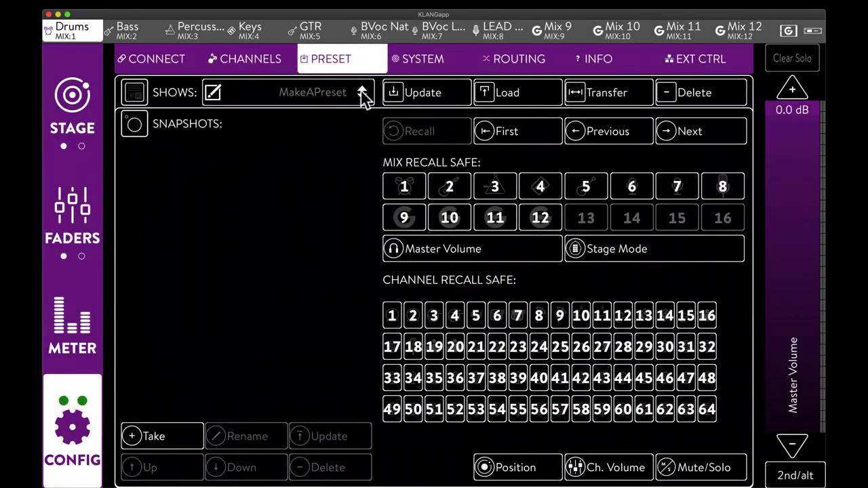
pyautogui.click(422, 91)
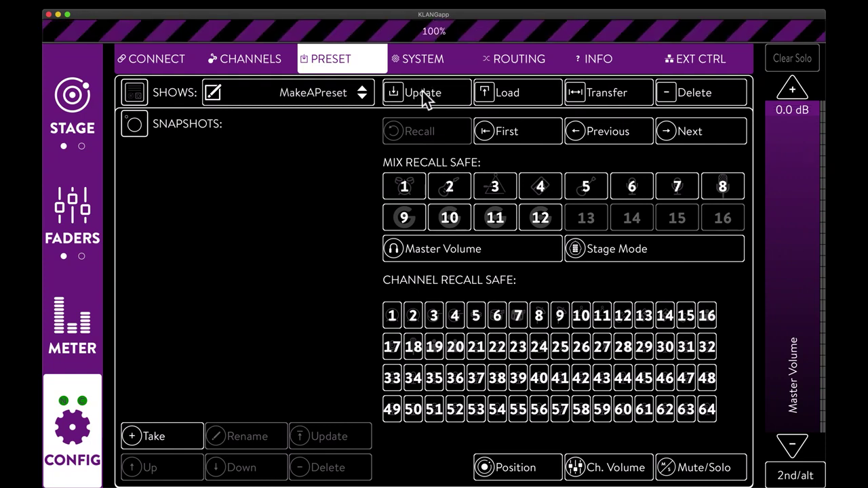
pyautogui.click(609, 93)
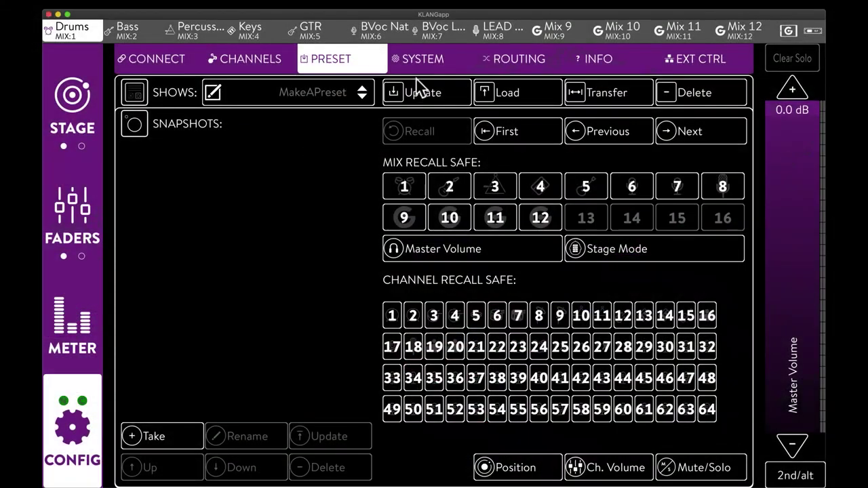
# Switch the user mode from the configuration pages to Musician for shared control of a single mix
pyautogui.click(452, 70)
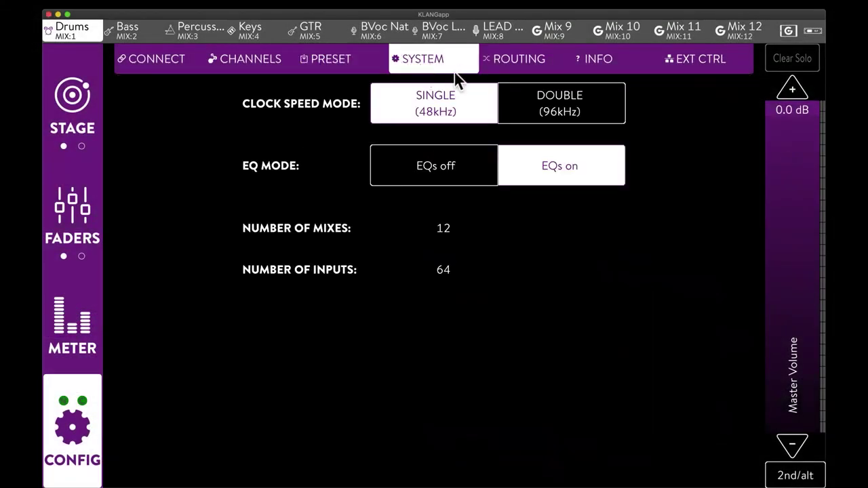
pyautogui.click(519, 62)
pyautogui.click(591, 64)
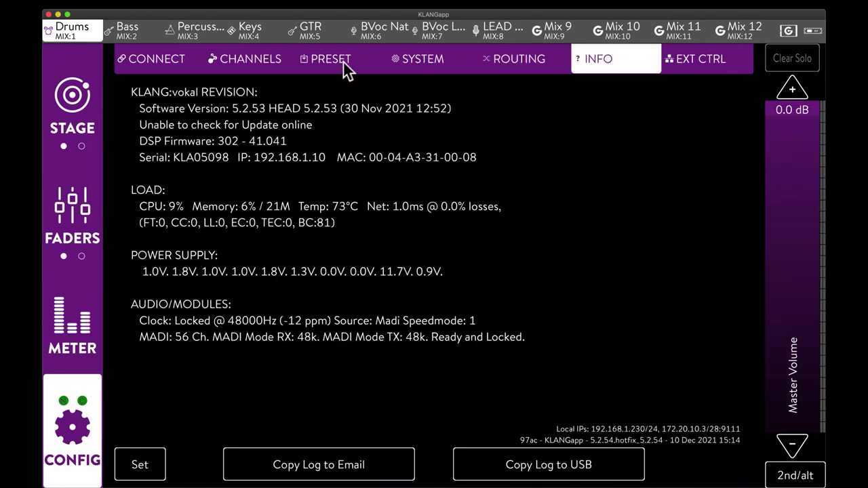
pyautogui.click(414, 60)
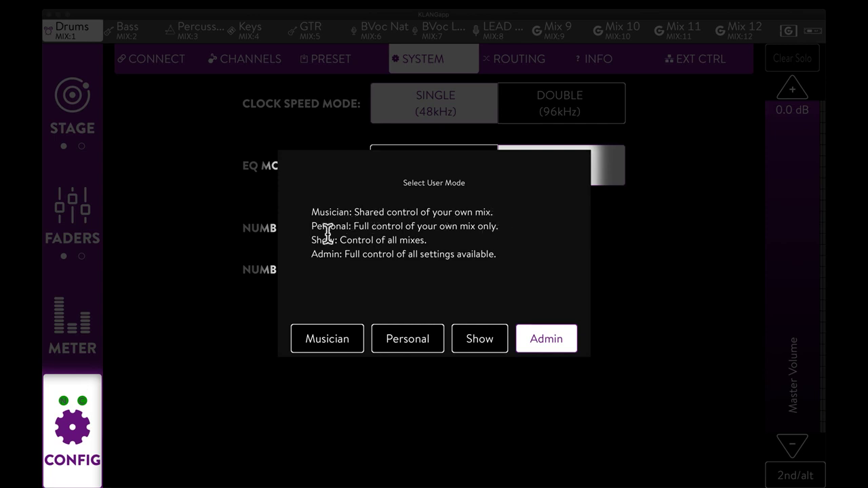
pyautogui.click(317, 343)
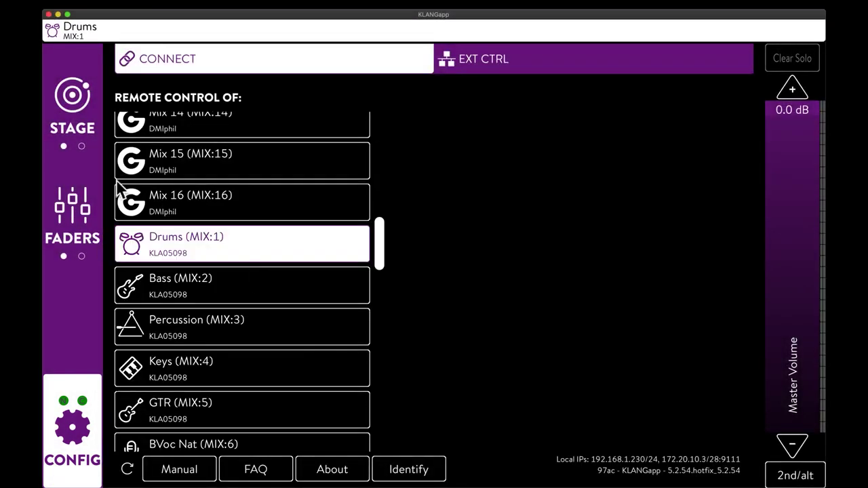
# Examine the stage view, group faders and channel faders available for the Drums mix in Musician mode
pyautogui.click(72, 101)
pyautogui.click(72, 231)
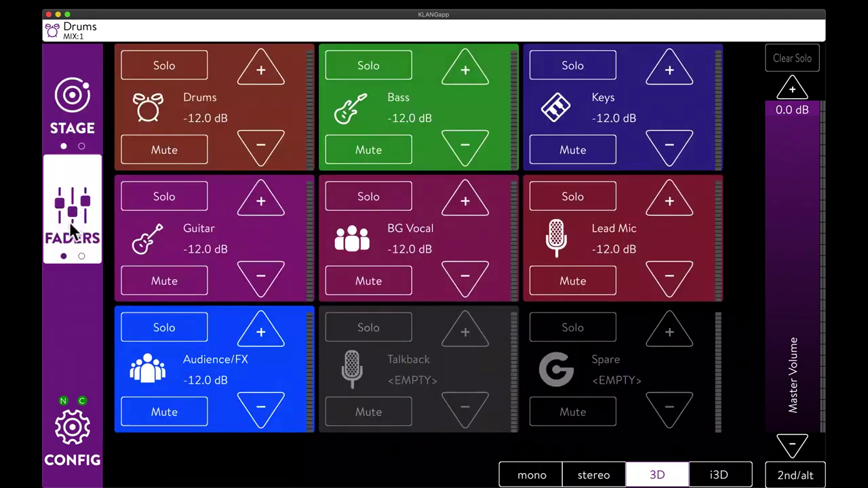
pyautogui.click(69, 220)
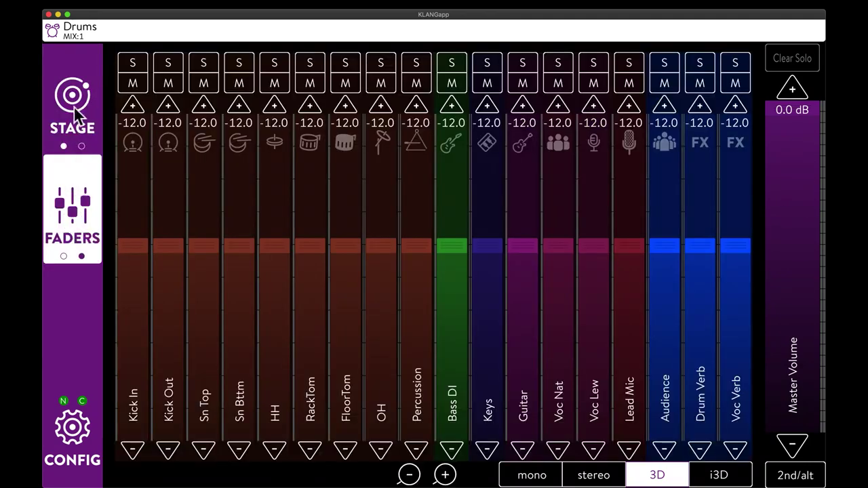
pyautogui.click(76, 114)
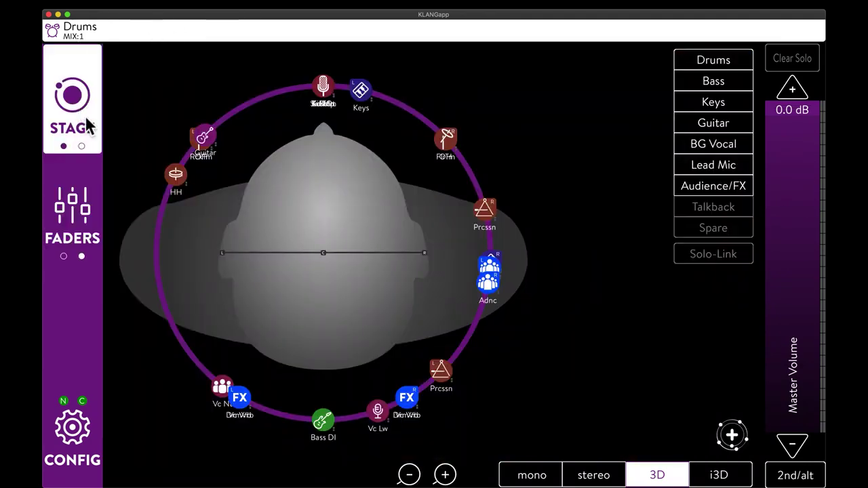
# Switch the user mode to Personal and check the Drums mix's fader and stage views
pyautogui.click(75, 433)
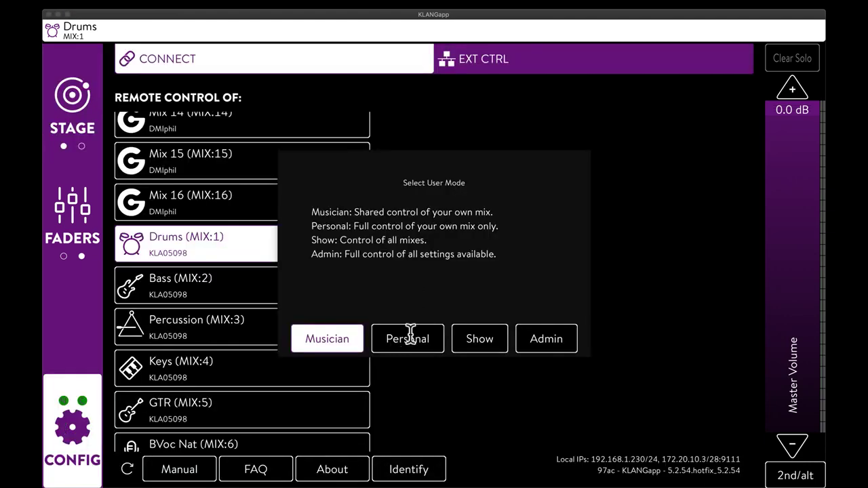
pyautogui.click(411, 334)
pyautogui.click(61, 214)
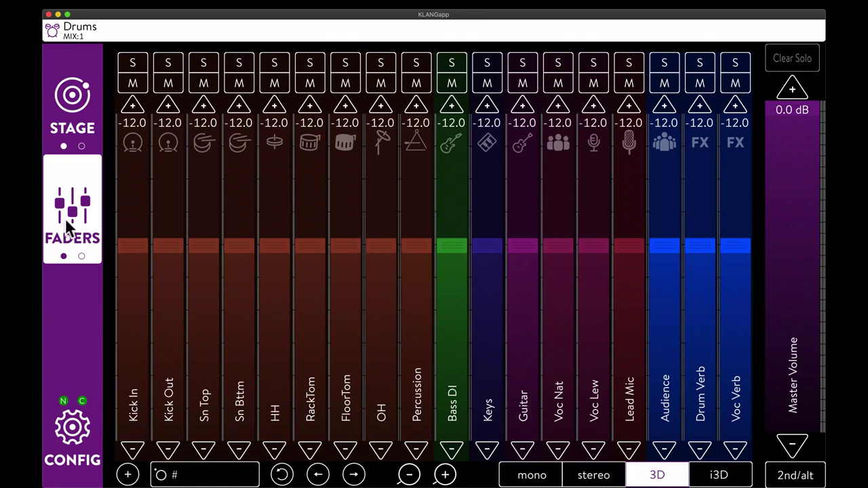
pyautogui.click(65, 218)
pyautogui.click(77, 112)
pyautogui.click(77, 112)
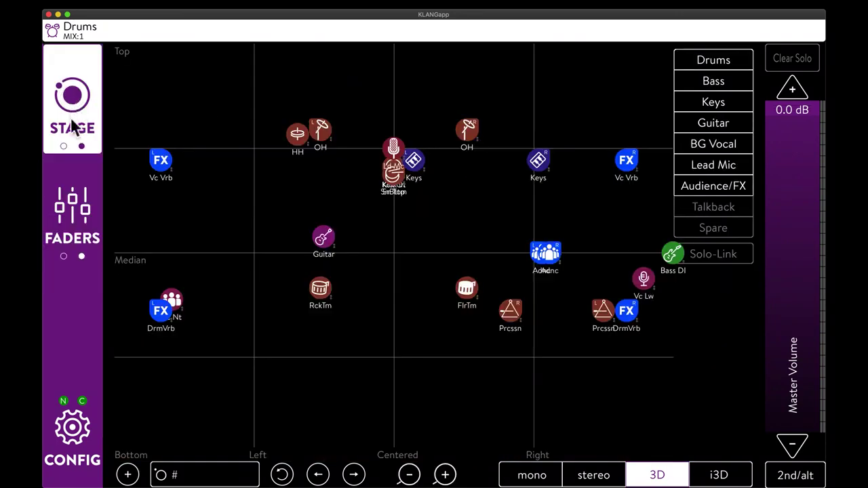
# Rename the Bass DI channel in the Drums mix as "Bad Guy" and return to the channel list
pyautogui.click(61, 400)
pyautogui.click(340, 57)
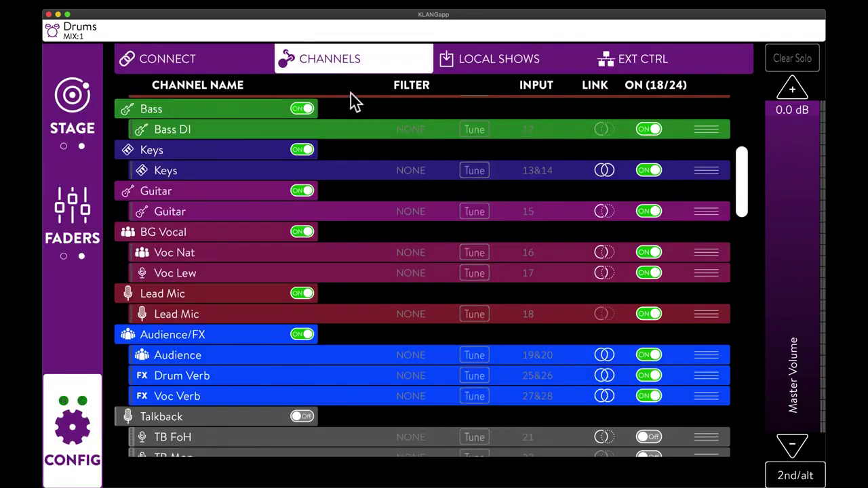
pyautogui.moveTo(743, 169); pyautogui.dragTo(741, 100)
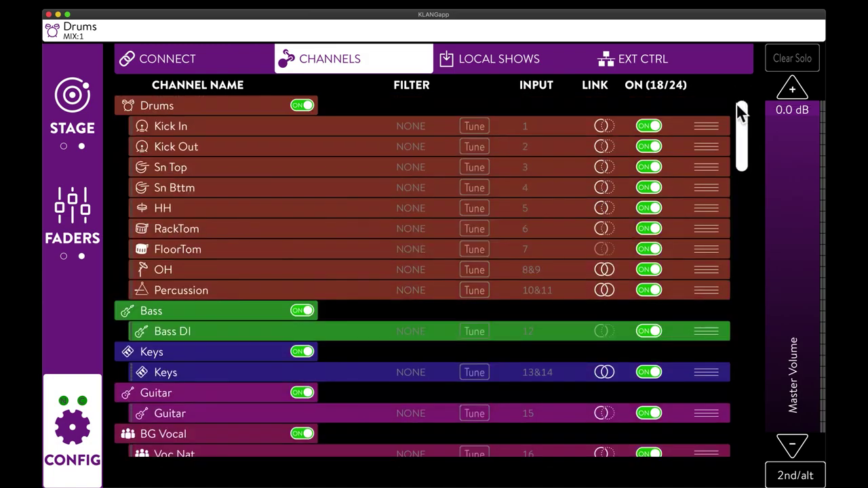
pyautogui.click(210, 331)
pyautogui.click(141, 74)
pyautogui.write('Bad')
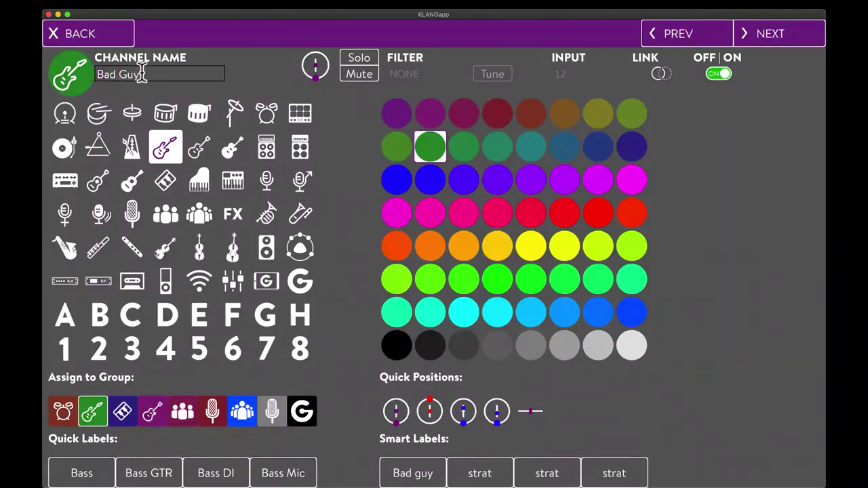
pyautogui.write(' Guy')
pyautogui.press('Return')
pyautogui.click(76, 33)
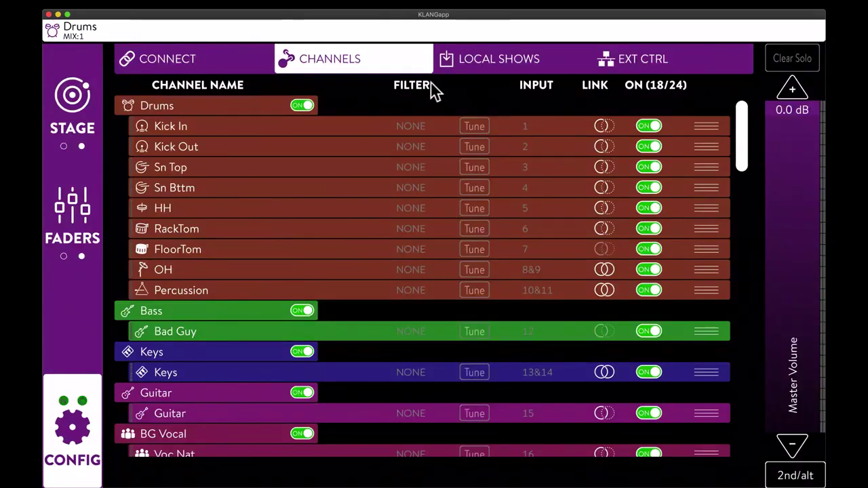
# Name a new local show "DrumsPersonalMix" for the drummer's personal mix
pyautogui.click(480, 59)
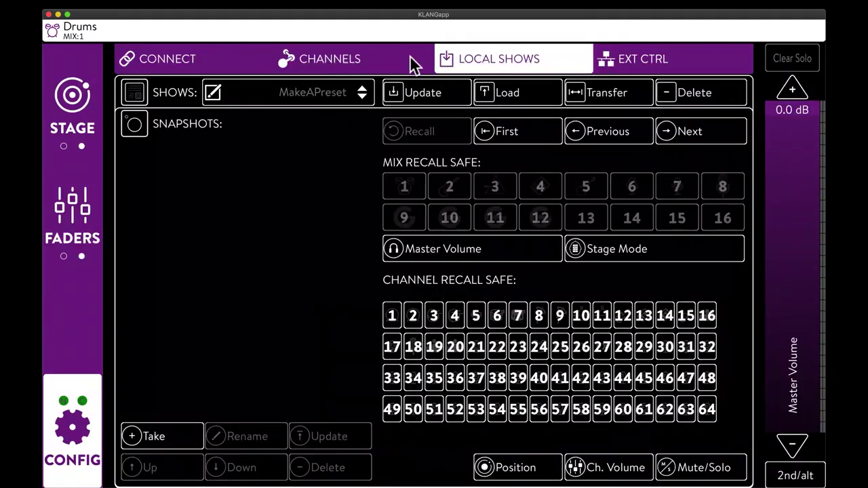
pyautogui.click(342, 99)
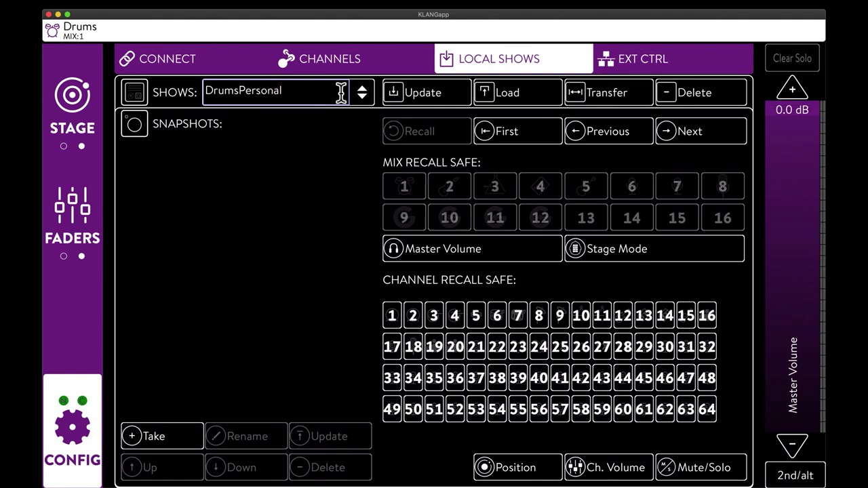
pyautogui.write('DrumsPersonalMix')
pyautogui.press('Return')
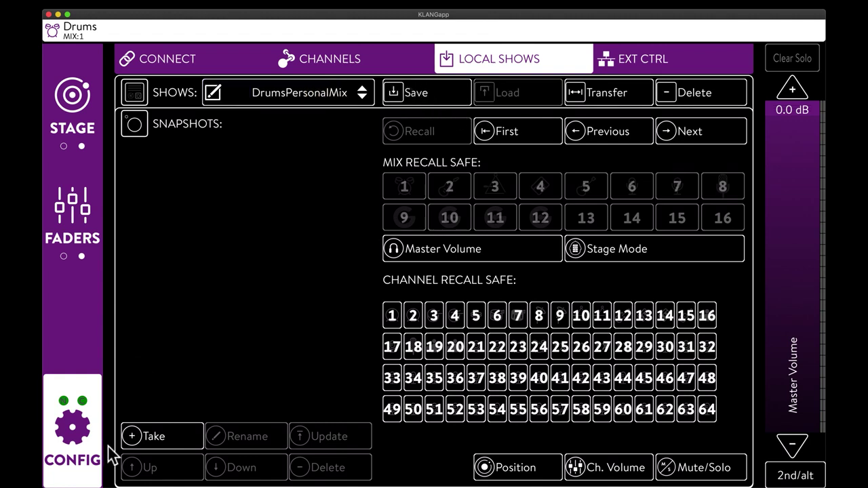
# Take a first snapshot in the DrumsPersonalMix show and rename it "Set 1"
pyautogui.click(163, 439)
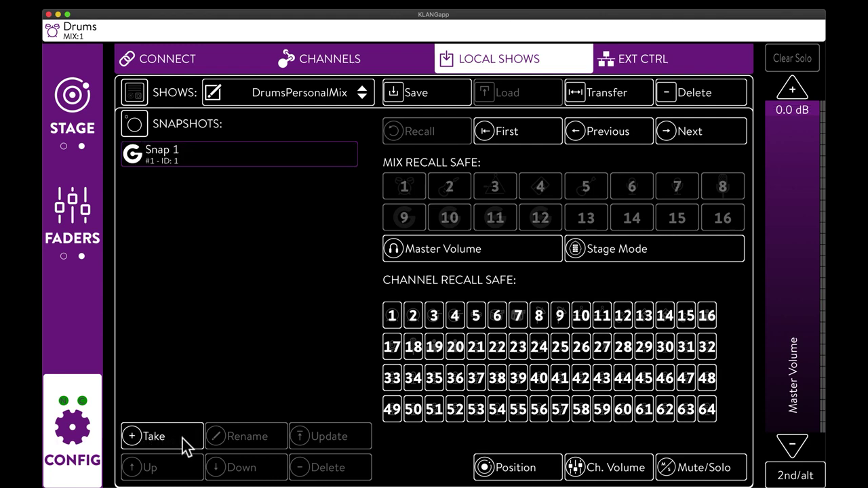
pyautogui.click(179, 161)
pyautogui.click(247, 436)
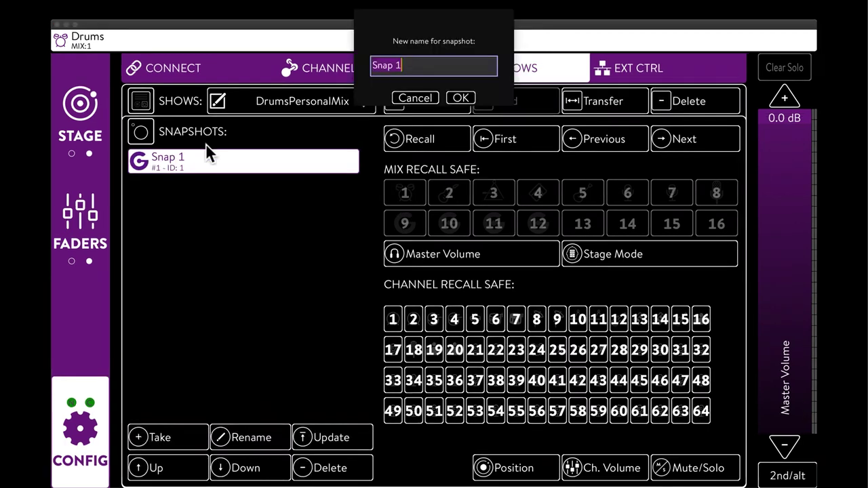
pyautogui.write('Set 1')
pyautogui.click(459, 95)
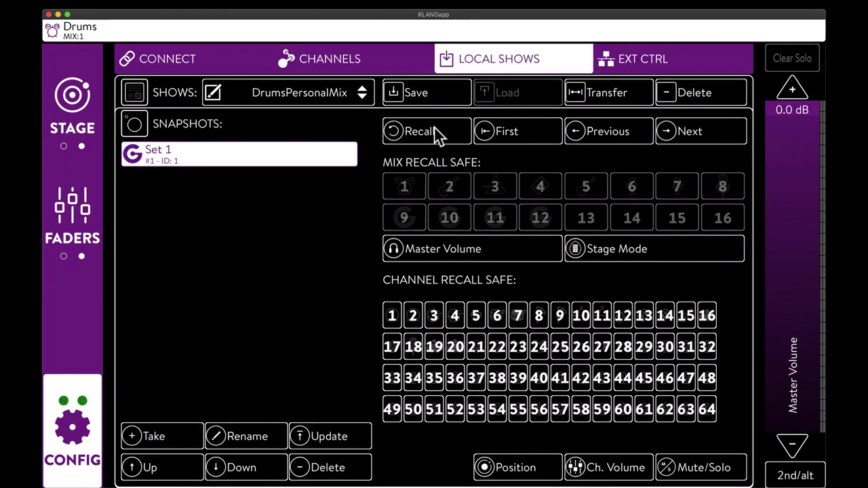
# Take a second snapshot in the same local show and rename it "Set 2"
pyautogui.click(142, 437)
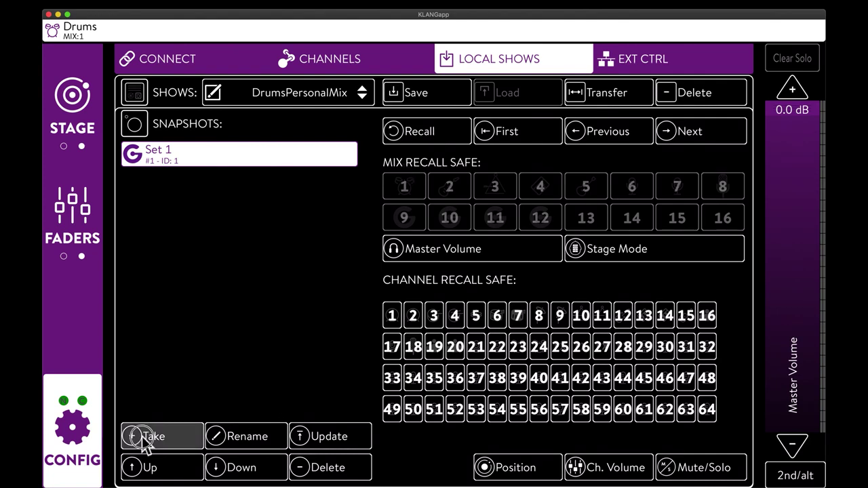
pyautogui.click(265, 437)
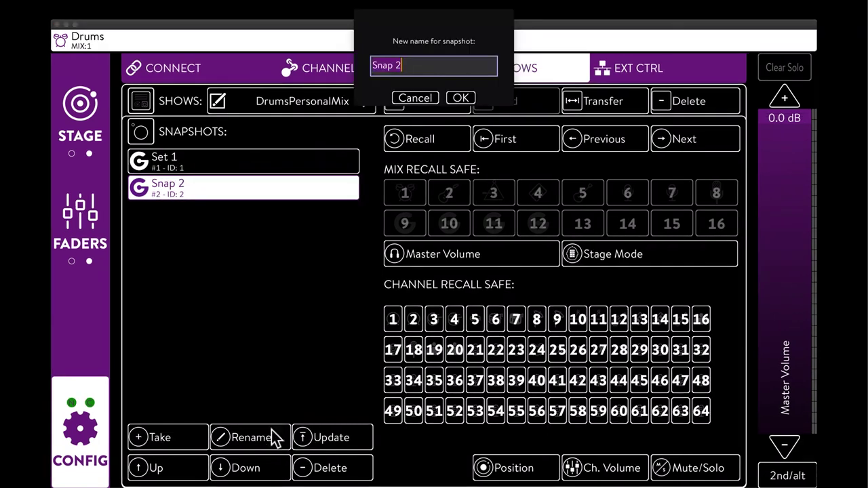
pyautogui.write('Set 2')
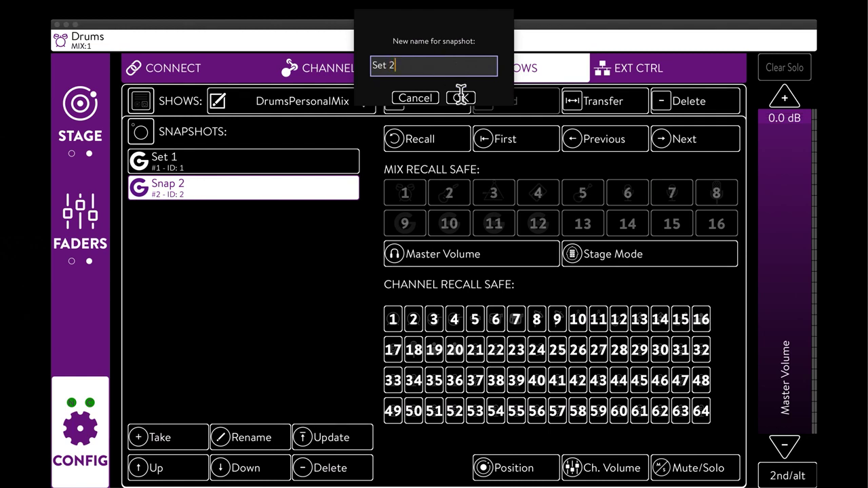
pyautogui.click(460, 98)
# Step back and forth between the Set 1 and Set 2 snapshots, ending by advancing to Set 2 from the stage view
pyautogui.click(616, 136)
pyautogui.click(694, 132)
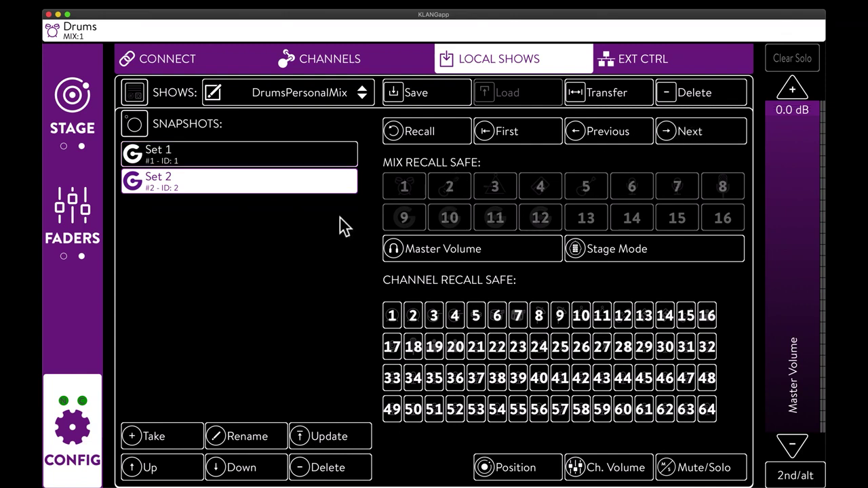
pyautogui.click(81, 125)
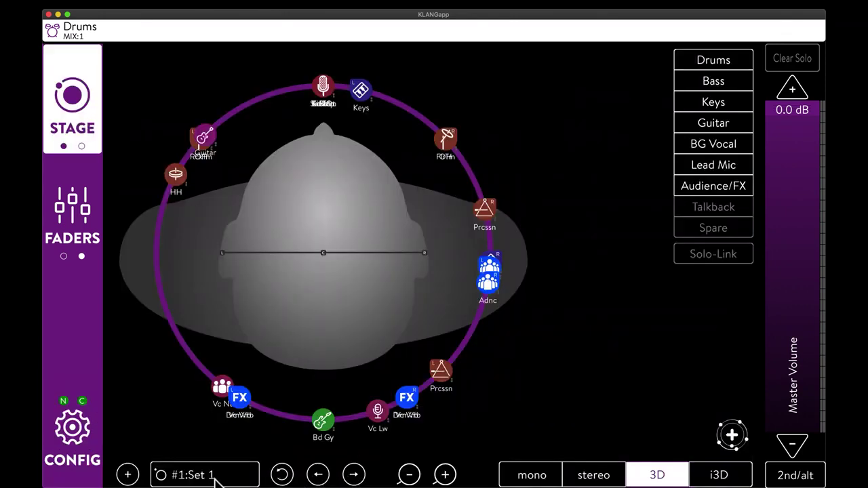
pyautogui.click(354, 475)
# Return to the local shows page and save the DrumsPersonalMix show with its snapshots
pyautogui.click(73, 430)
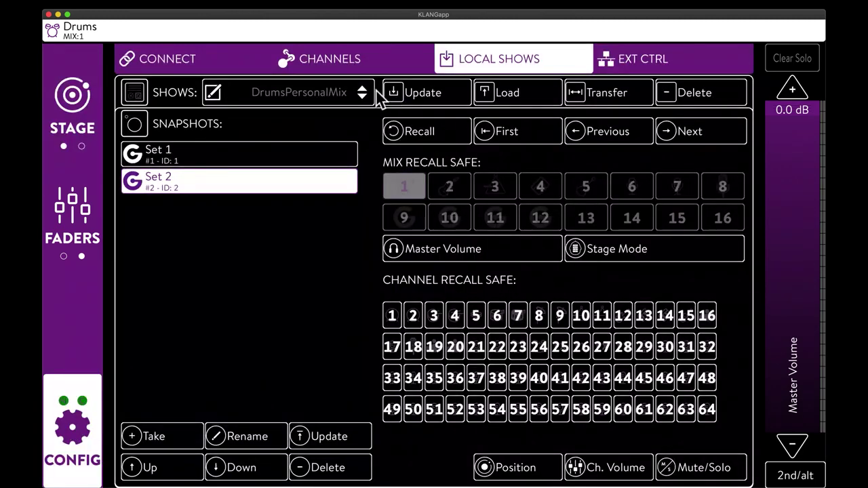
pyautogui.click(432, 92)
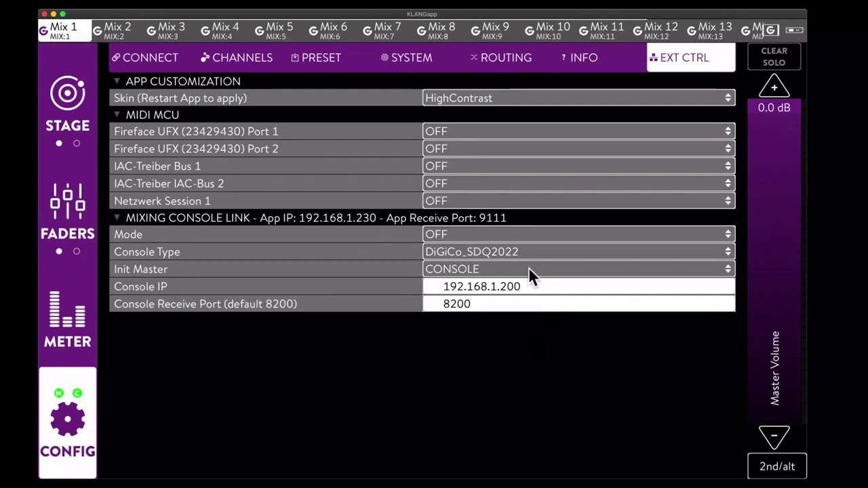
# Set the mixing console link mode to Setup for the DiGiCo console connection
pyautogui.click(462, 240)
pyautogui.click(465, 268)
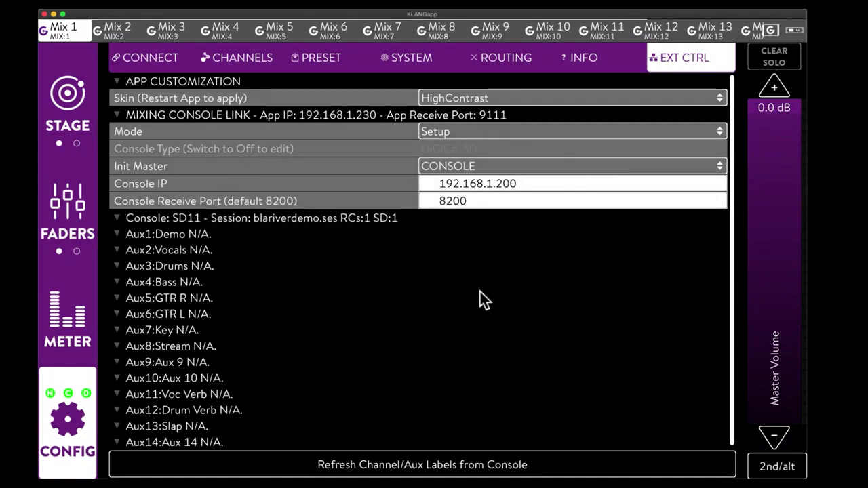
# Assign console aux (1) Demo as Mix 1's remote aux, ripple the auxes across the following mixes, and open the channel list
pyautogui.click(145, 58)
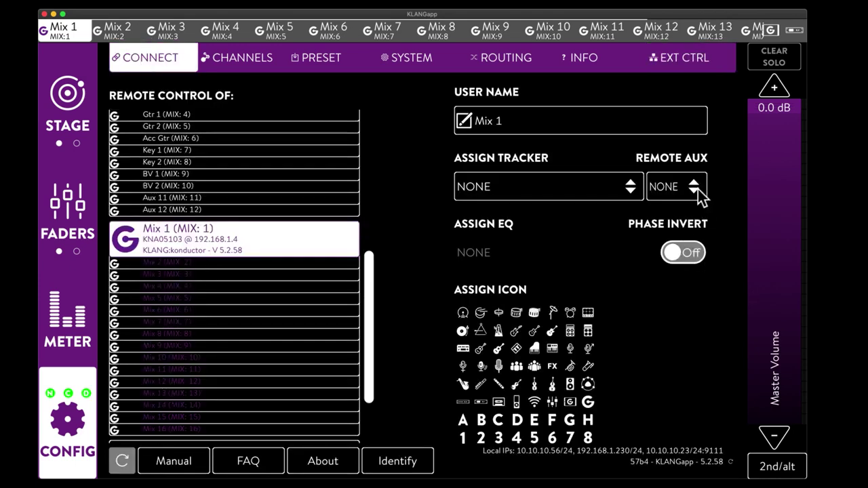
pyautogui.click(699, 192)
pyautogui.click(699, 235)
pyautogui.click(695, 192)
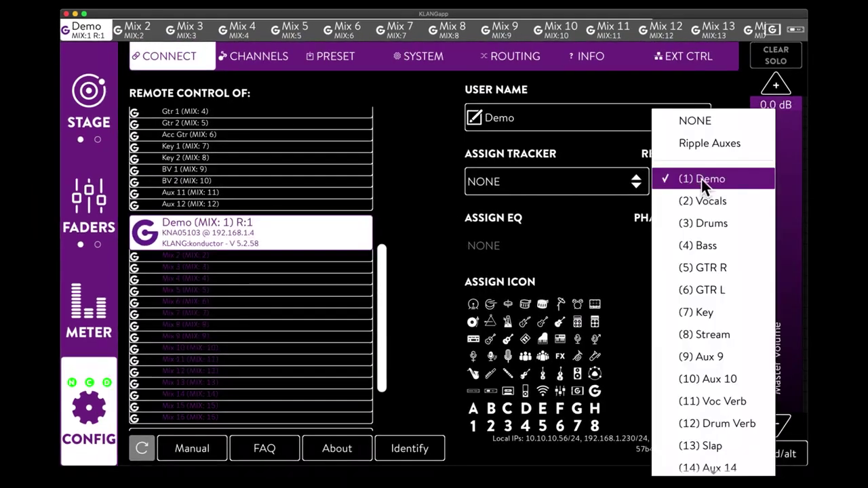
pyautogui.click(704, 145)
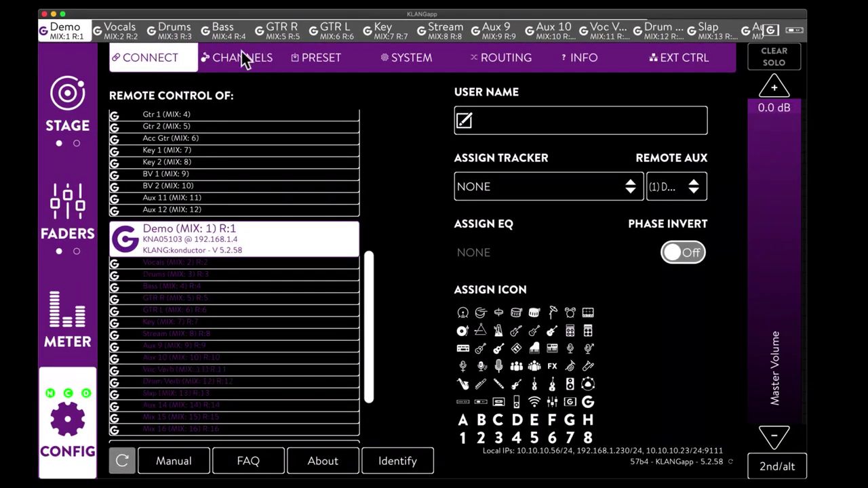
pyautogui.click(240, 58)
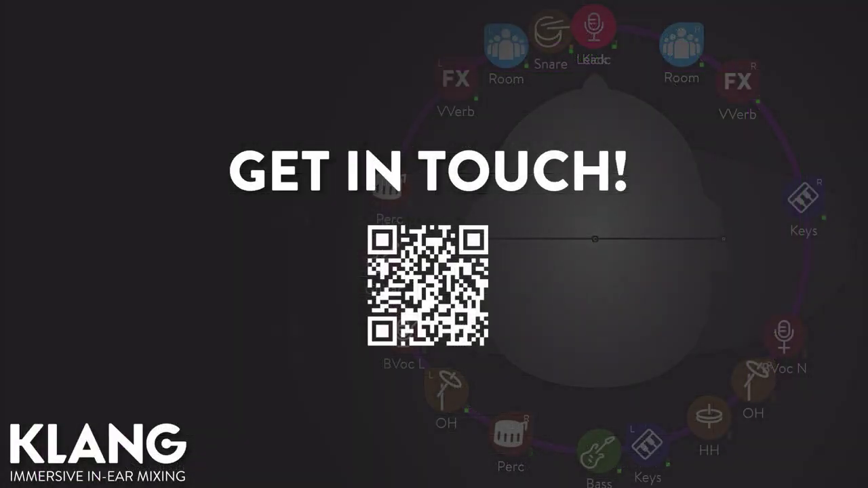